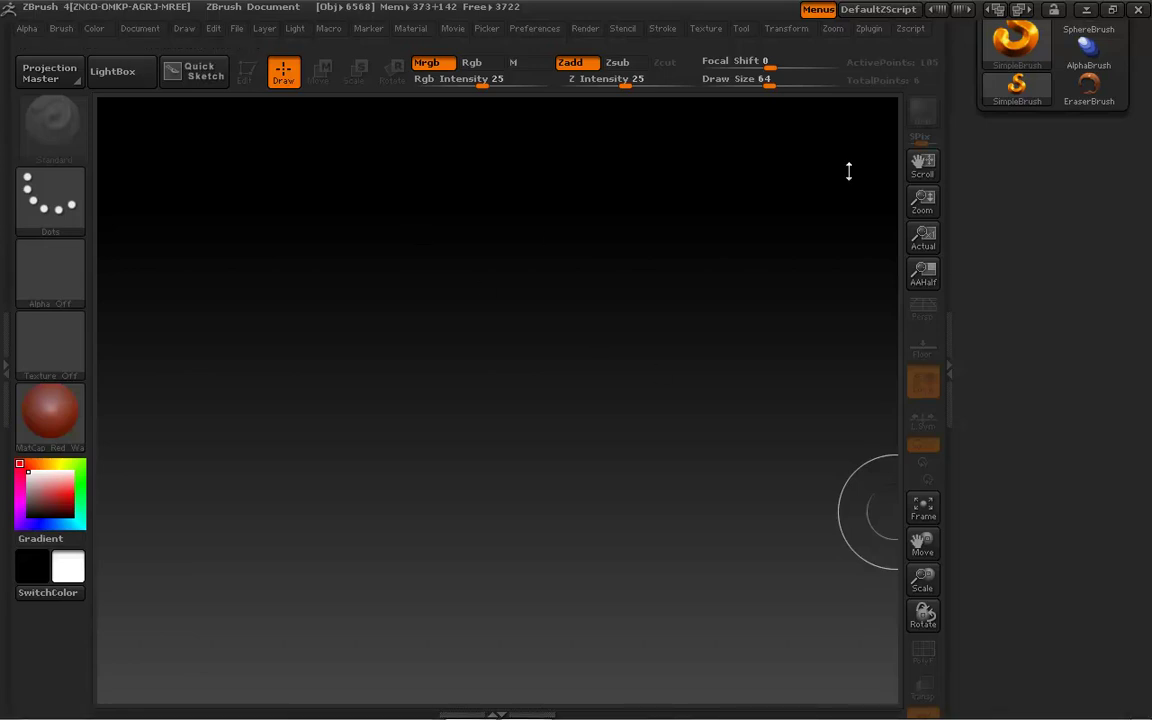
# Step: Choose the ZSphere tool, draw one ZSphere on the empty canvas and put it into Edit mode
pyautogui.moveTo(973, 177); pyautogui.dragTo(967, 352)
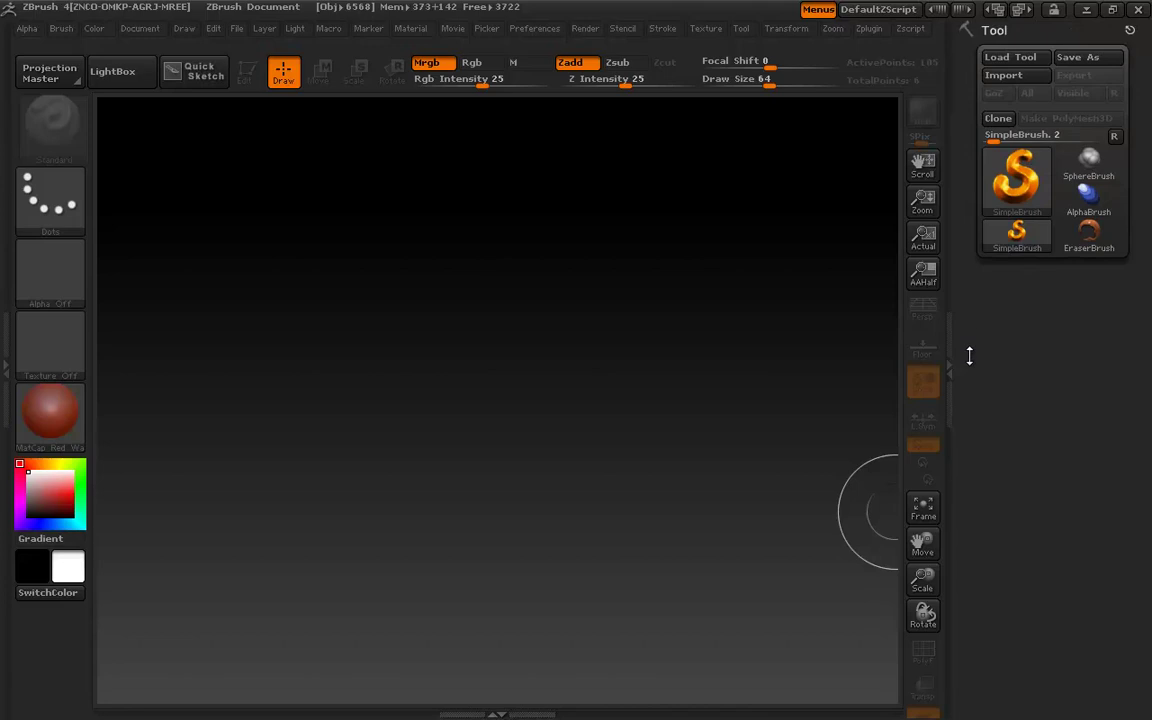
pyautogui.click(1018, 168)
pyautogui.click(636, 304)
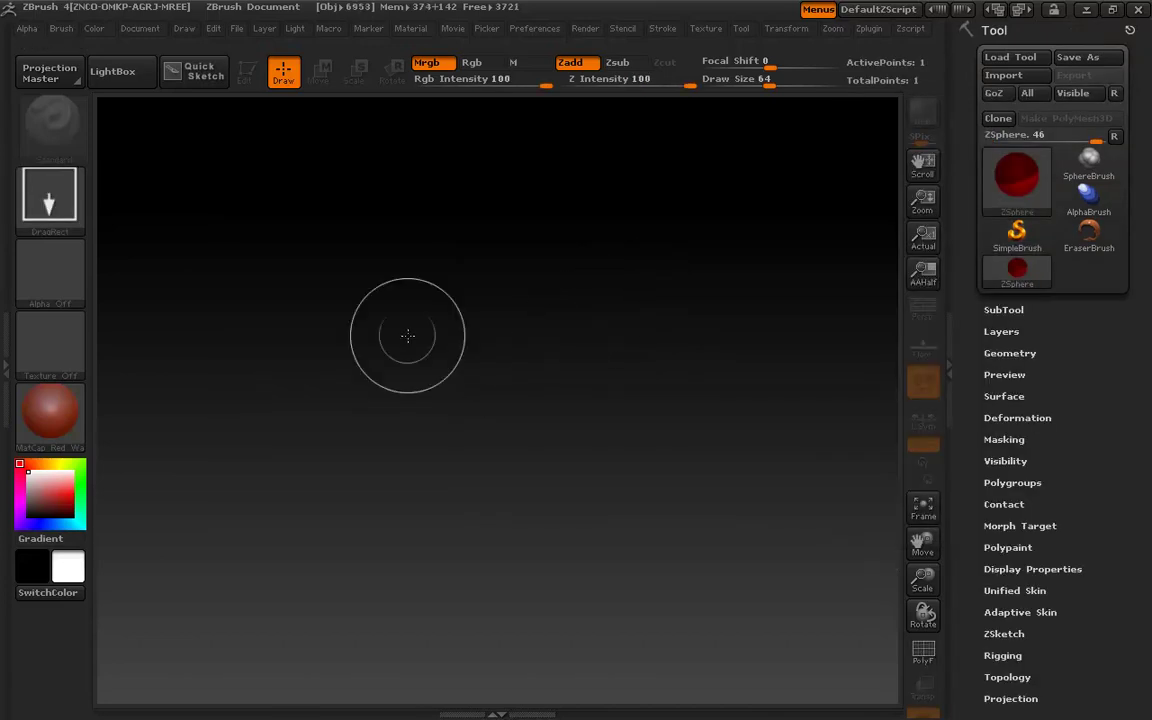
pyautogui.moveTo(471, 298); pyautogui.dragTo(473, 588)
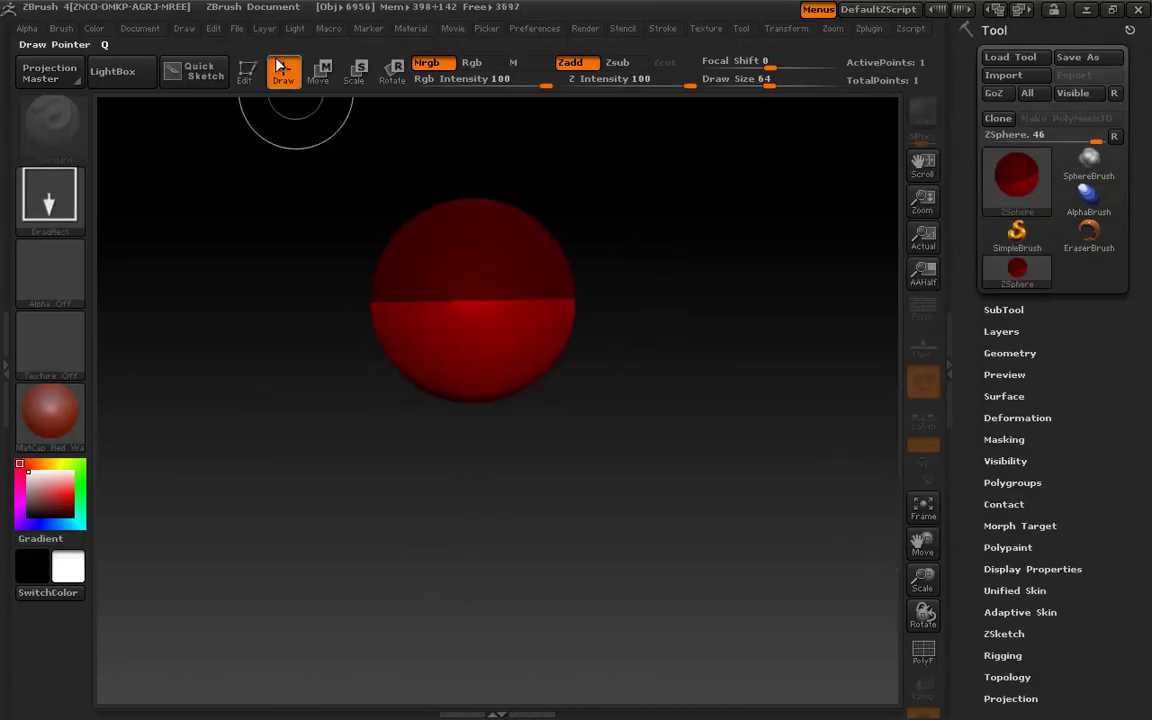
pyautogui.click(244, 71)
pyautogui.moveTo(689, 316)
pyautogui.keyDown('alt'); pyautogui.mouseDown()
pyautogui.moveTo(705, 419)
pyautogui.moveTo(715, 404)
pyautogui.mouseUp(); pyautogui.keyUp('alt')
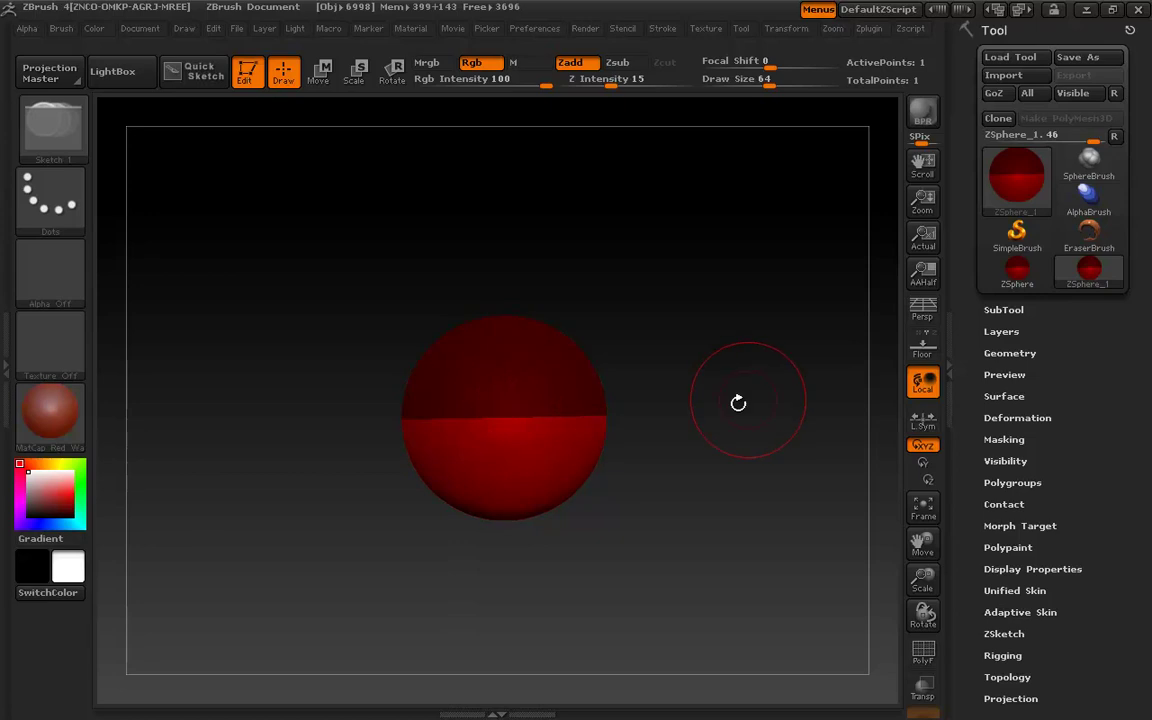
pyautogui.keyDown('alt'); pyautogui.moveTo(738, 404); pyautogui.dragTo(753, 434); pyautogui.keyUp('alt')
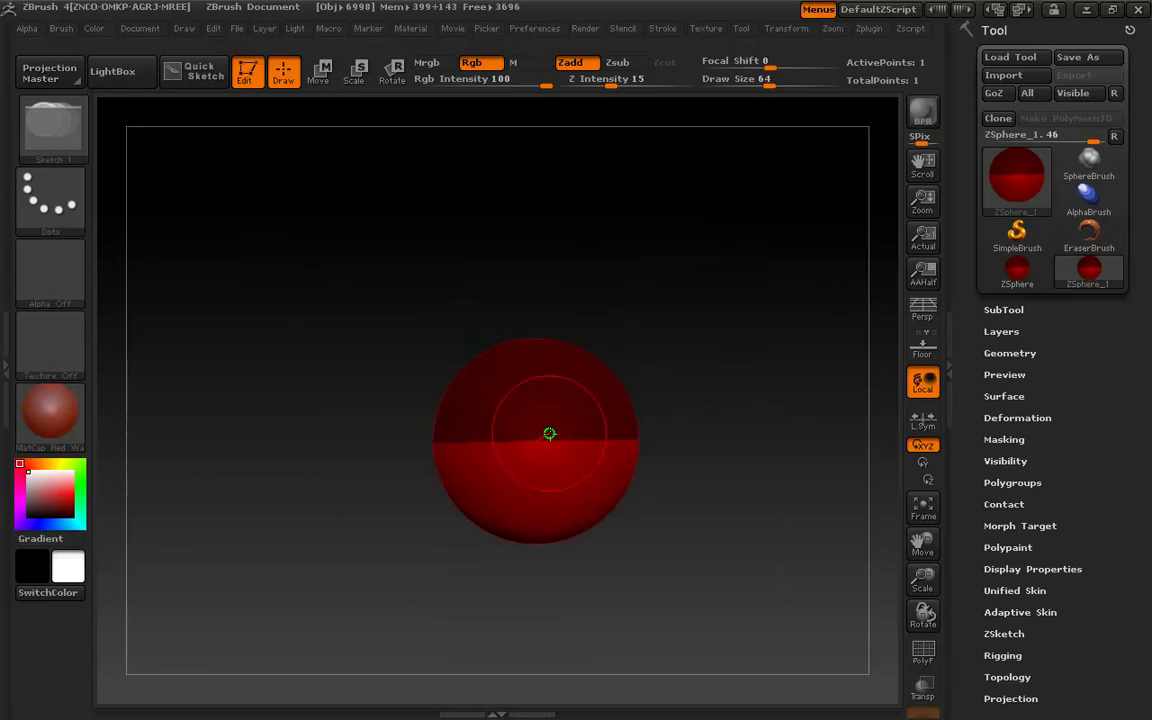
# Step: Add a second ZSphere on the side of the first and move it far up and away to form a long limb
pyautogui.moveTo(548, 432); pyautogui.dragTo(625, 453)
pyautogui.moveTo(277, 414); pyautogui.dragTo(386, 386)
pyautogui.press('w')
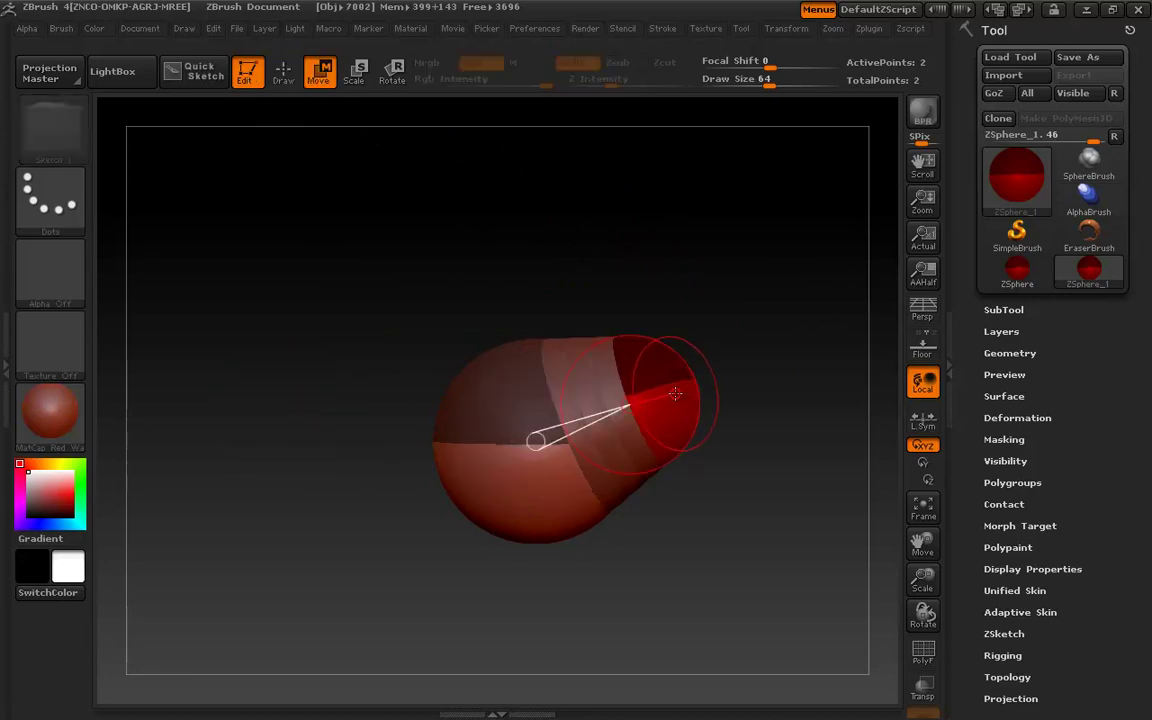
pyautogui.moveTo(681, 395); pyautogui.dragTo(735, 332)
pyautogui.moveTo(532, 260)
pyautogui.mouseDown()
pyautogui.moveTo(460, 294)
pyautogui.moveTo(424, 172)
pyautogui.moveTo(465, 255)
pyautogui.moveTo(440, 250)
pyautogui.mouseUp()
pyautogui.moveTo(549, 382); pyautogui.dragTo(708, 342)
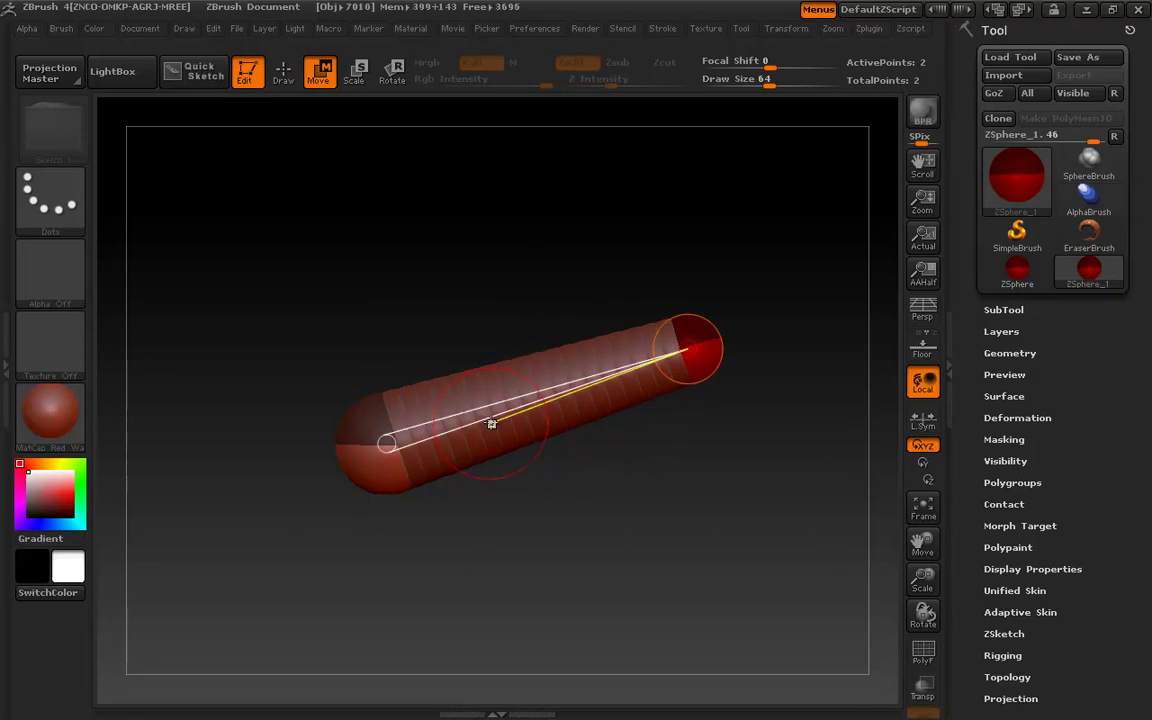
# Step: Insert three ZSpheres spaced along the limb between its two ends and switch to Move mode
pyautogui.press('q')
pyautogui.click(460, 415)
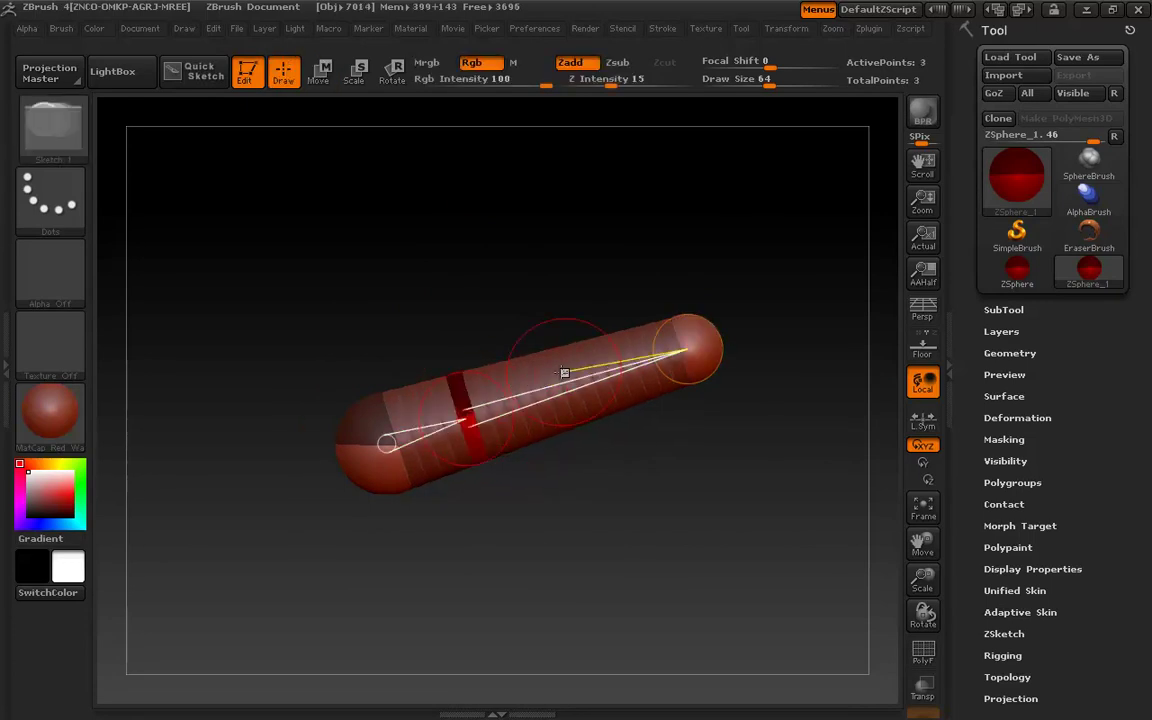
pyautogui.click(530, 395)
pyautogui.click(603, 374)
pyautogui.press('w')
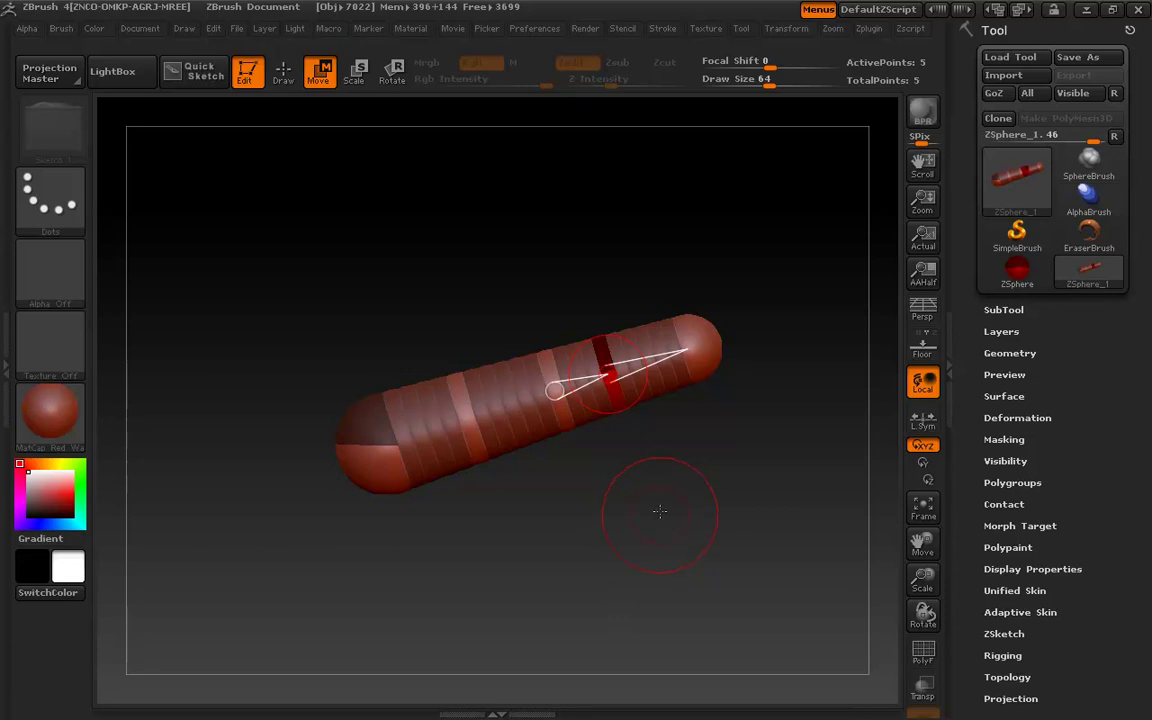
# Step: Try moving the joint nearest the limb's tip upward with a draw size of 64
pyautogui.keyDown('alt'); pyautogui.moveTo(661, 522); pyautogui.dragTo(650, 455); pyautogui.keyUp('alt')
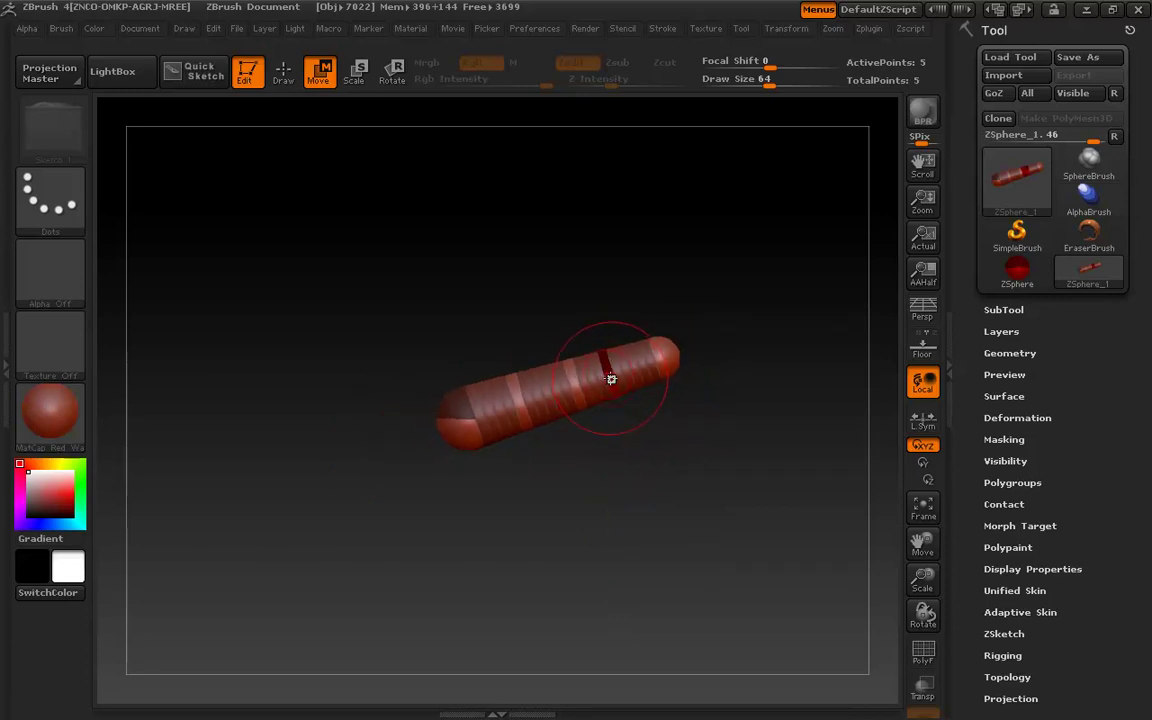
pyautogui.moveTo(611, 378); pyautogui.dragTo(601, 316)
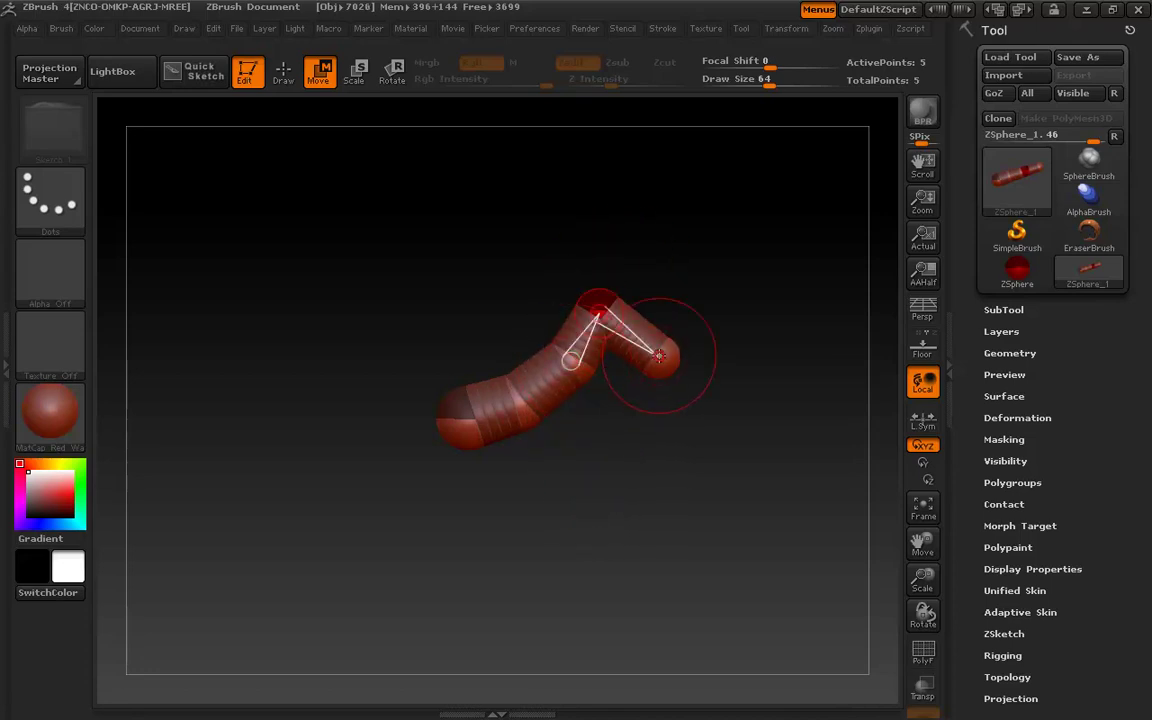
pyautogui.moveTo(598, 304); pyautogui.dragTo(606, 386)
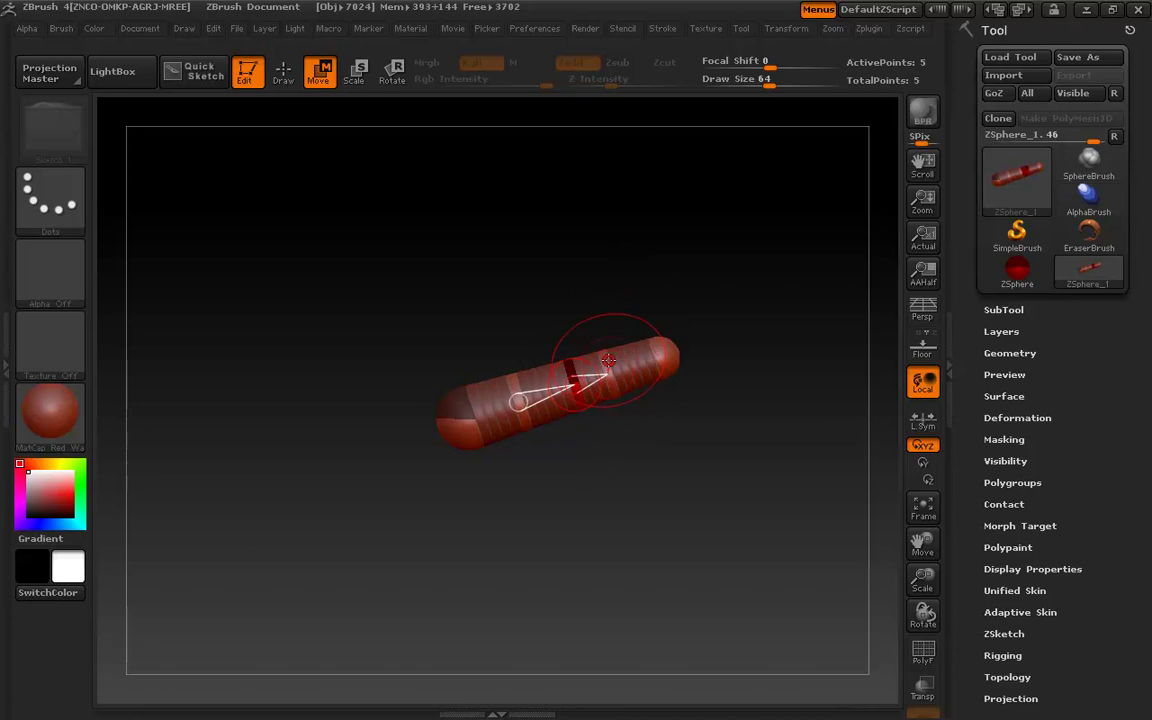
# Step: Set the draw size to 1 and raise the two joints nearest the tip individually to bend the limb
pyautogui.press('s')
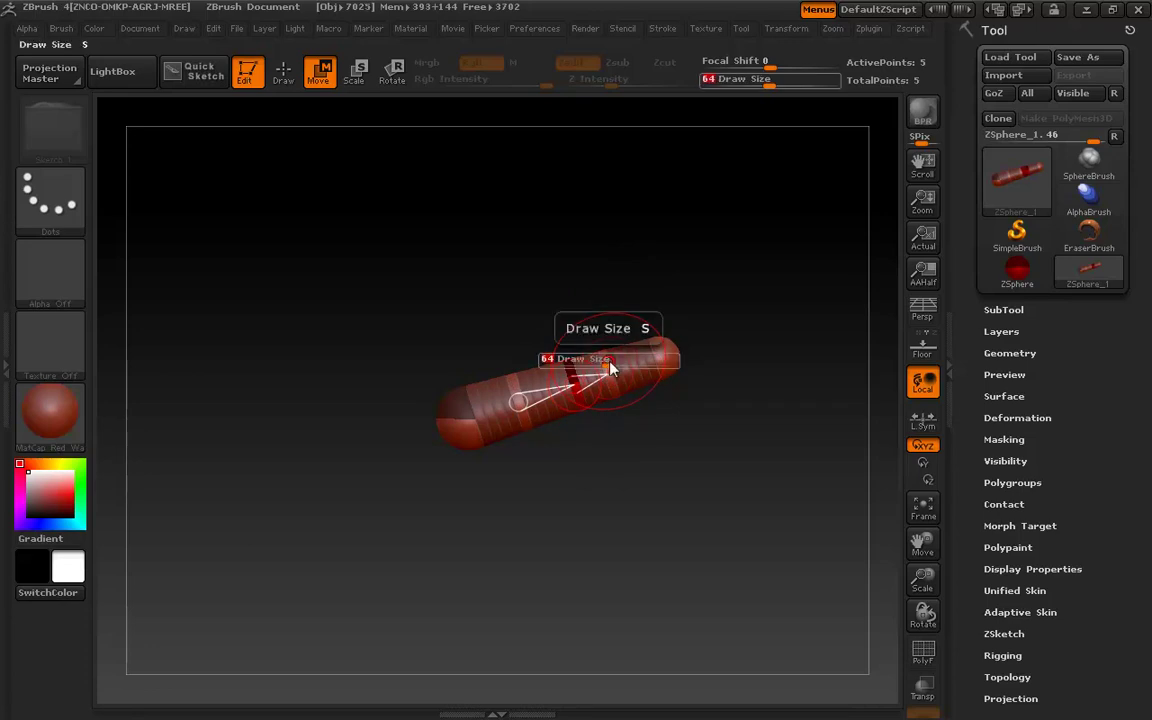
pyautogui.moveTo(612, 366); pyautogui.dragTo(545, 364)
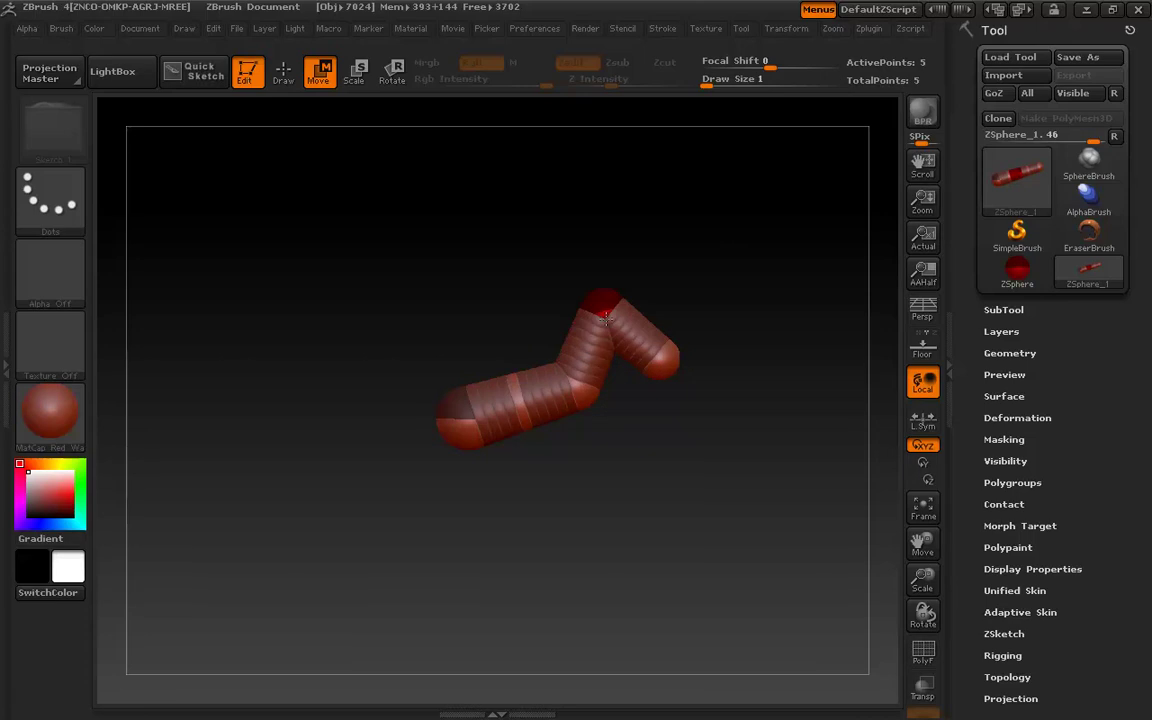
pyautogui.moveTo(605, 318); pyautogui.dragTo(620, 338)
pyautogui.moveTo(590, 404); pyautogui.dragTo(562, 350)
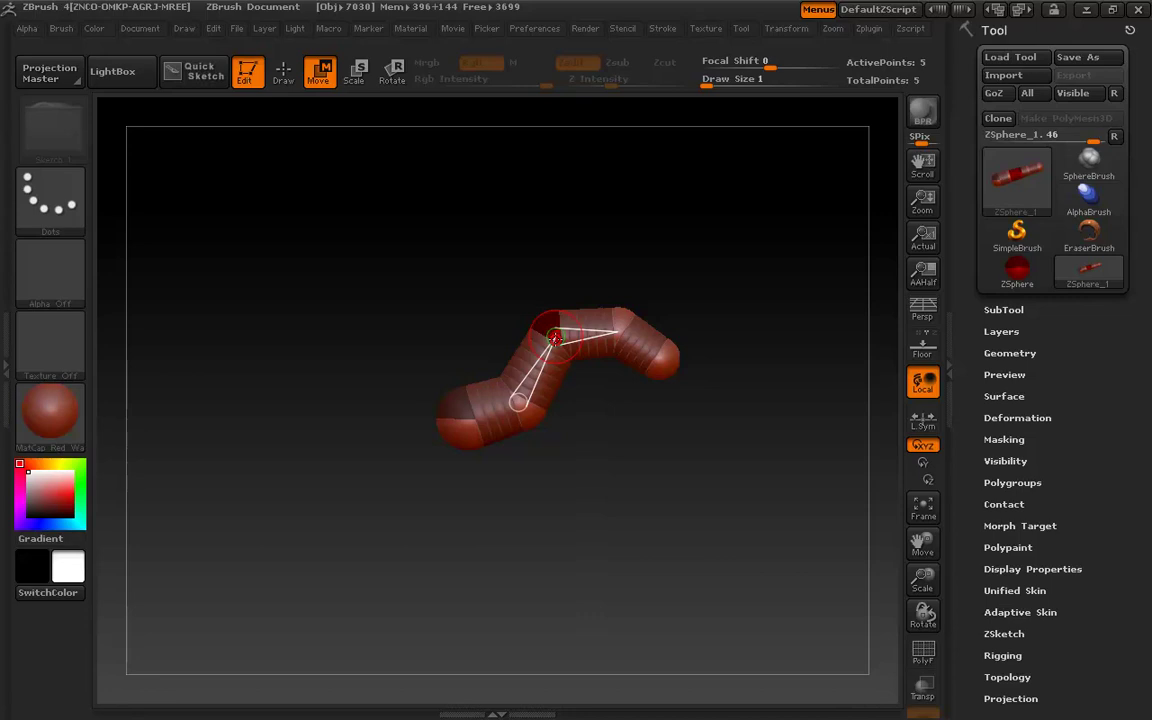
# Step: Enlarge the draw size to 95, move the joint next to the tip up and outward, and return the draw size to 1
pyautogui.press('s')
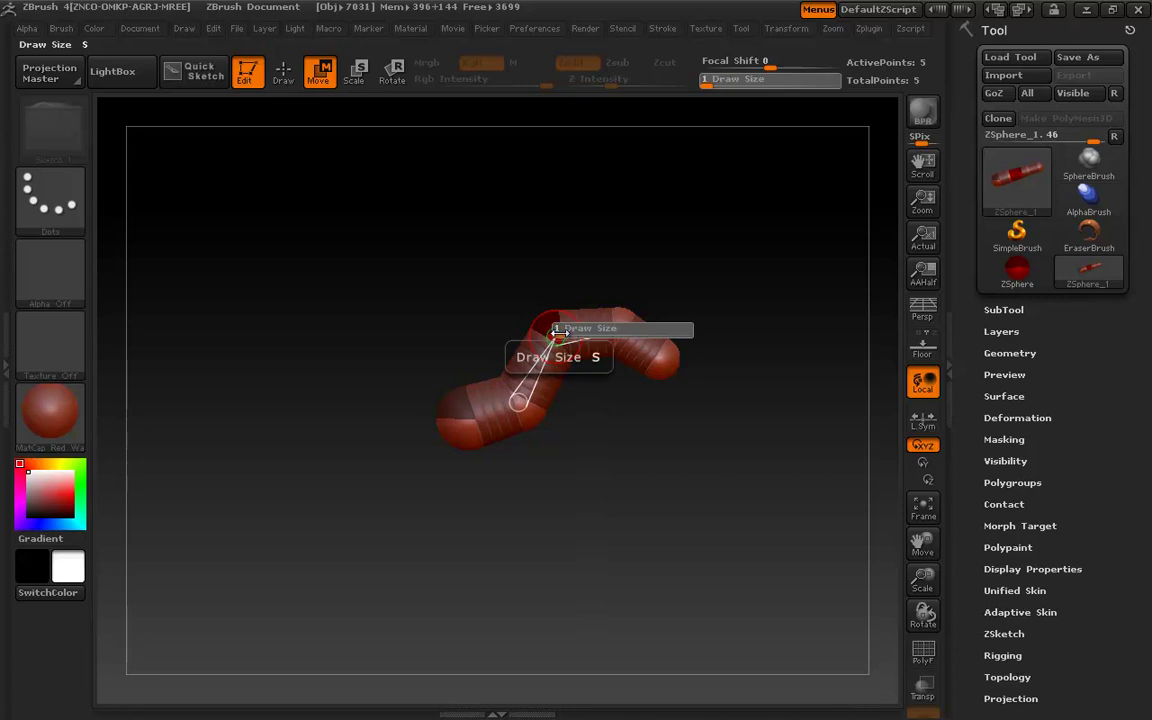
pyautogui.moveTo(560, 331); pyautogui.dragTo(636, 336)
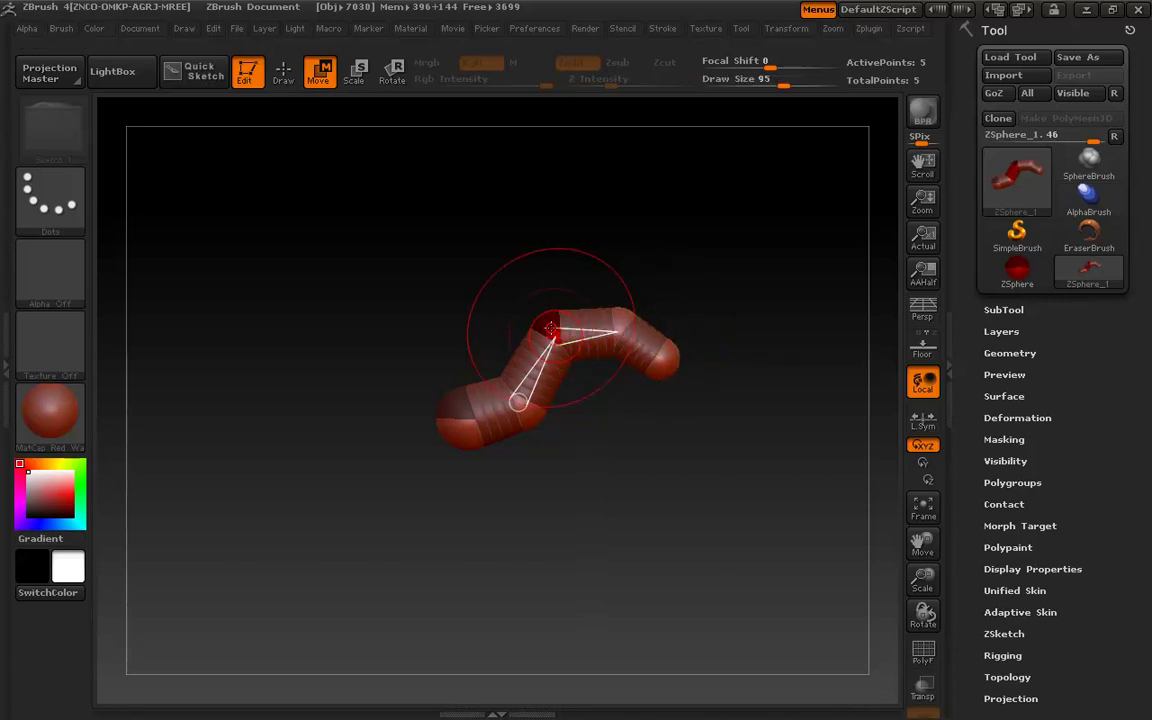
pyautogui.moveTo(615, 332)
pyautogui.mouseDown()
pyautogui.moveTo(663, 278)
pyautogui.moveTo(662, 309)
pyautogui.moveTo(617, 343)
pyautogui.moveTo(641, 302)
pyautogui.moveTo(634, 314)
pyautogui.moveTo(550, 313)
pyautogui.mouseUp()
pyautogui.press('s')
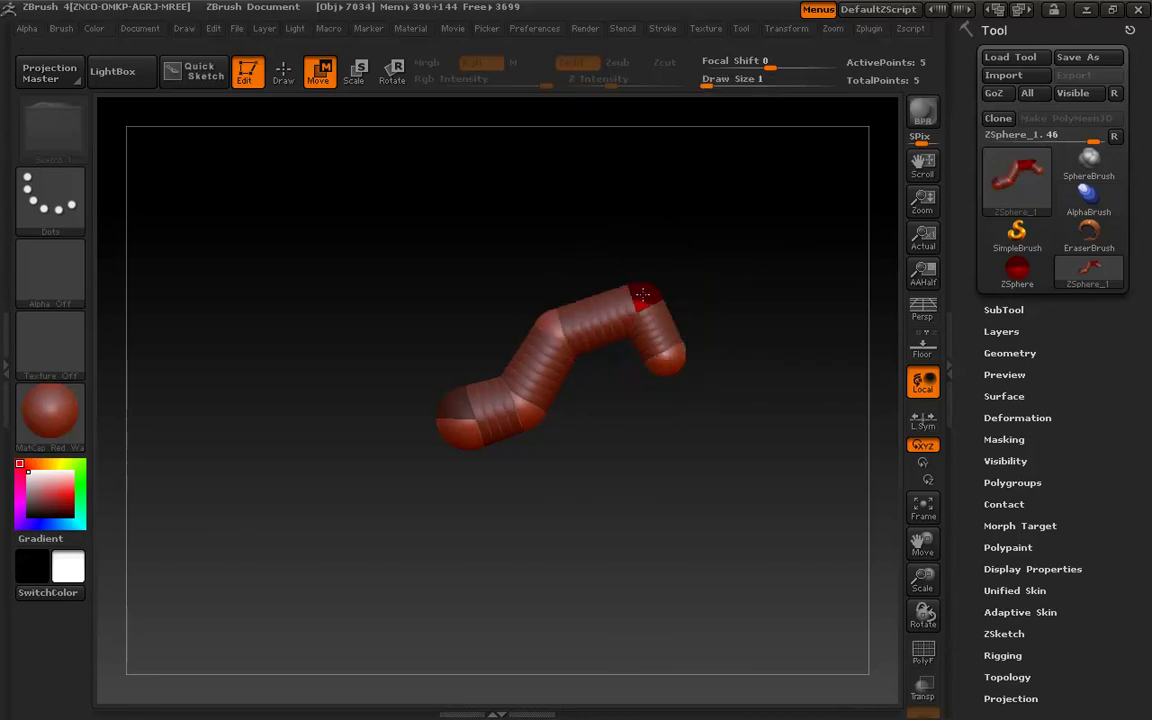
# Step: Pull the tip ZSphere outward and adjust the two upper joints so the limb's upper stretch runs nearly level
pyautogui.moveTo(643, 293)
pyautogui.mouseDown()
pyautogui.moveTo(623, 318)
pyautogui.moveTo(625, 280)
pyautogui.moveTo(636, 291)
pyautogui.mouseUp()
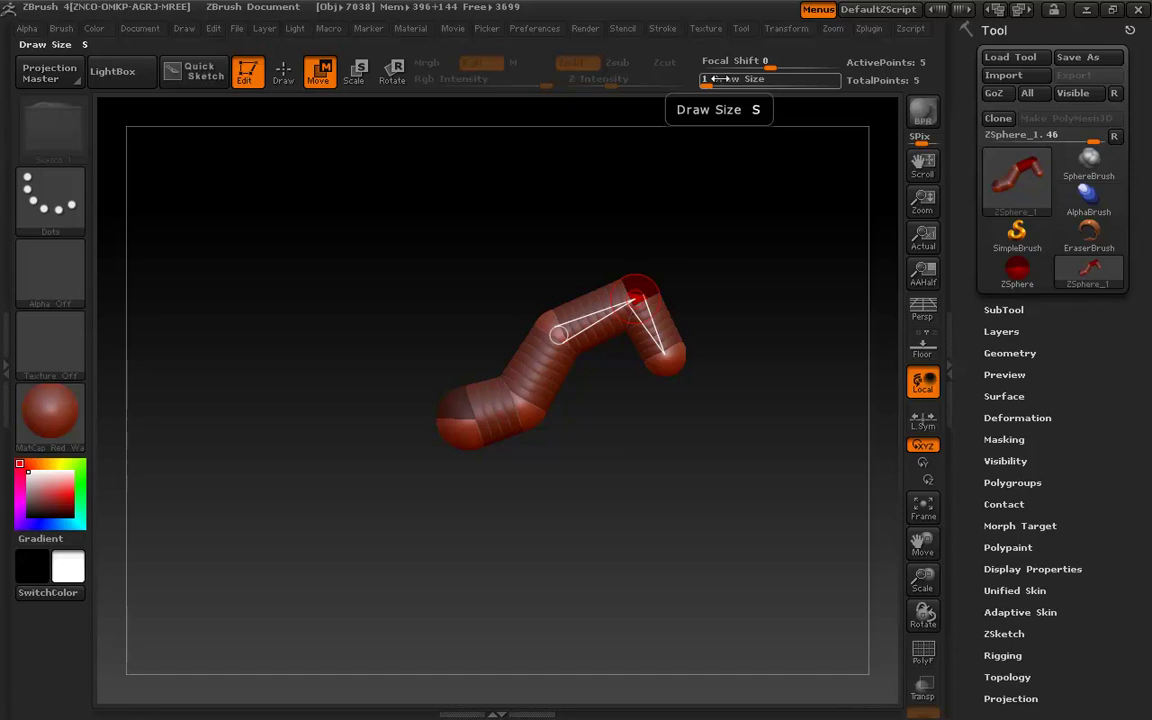
pyautogui.moveTo(636, 292)
pyautogui.mouseDown()
pyautogui.moveTo(615, 375)
pyautogui.moveTo(620, 287)
pyautogui.mouseUp()
pyautogui.moveTo(675, 355); pyautogui.dragTo(716, 376)
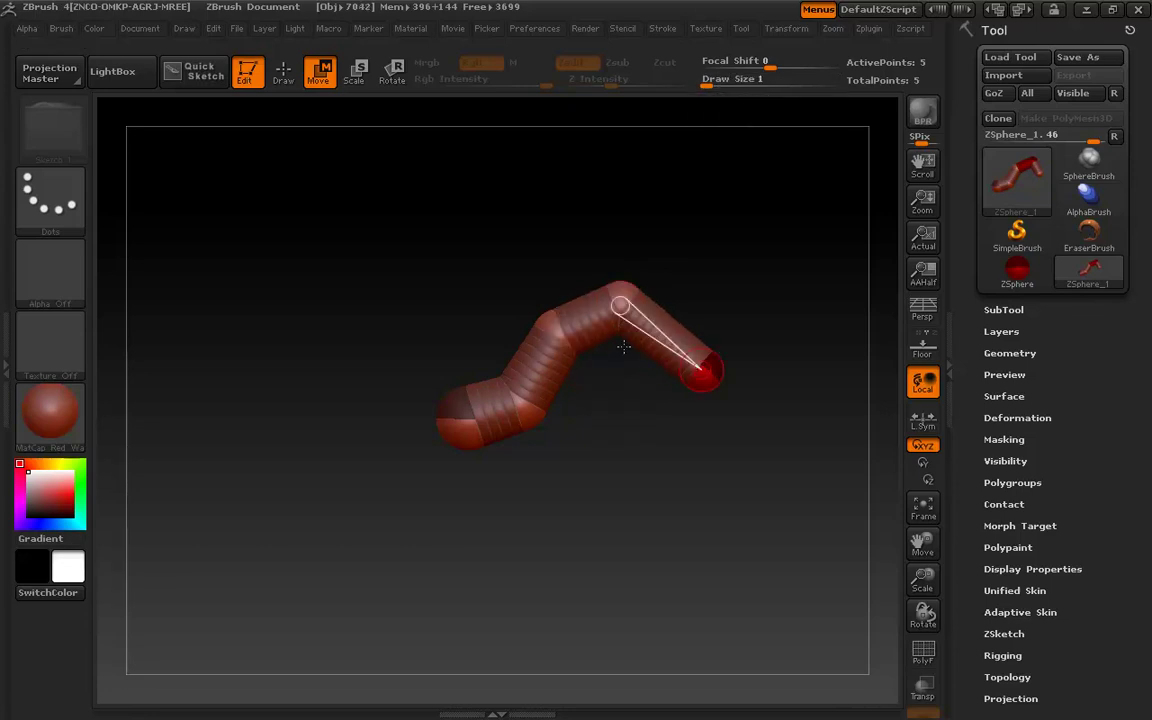
pyautogui.moveTo(544, 325)
pyautogui.mouseDown()
pyautogui.moveTo(587, 380)
pyautogui.moveTo(527, 309)
pyautogui.moveTo(545, 316)
pyautogui.mouseUp()
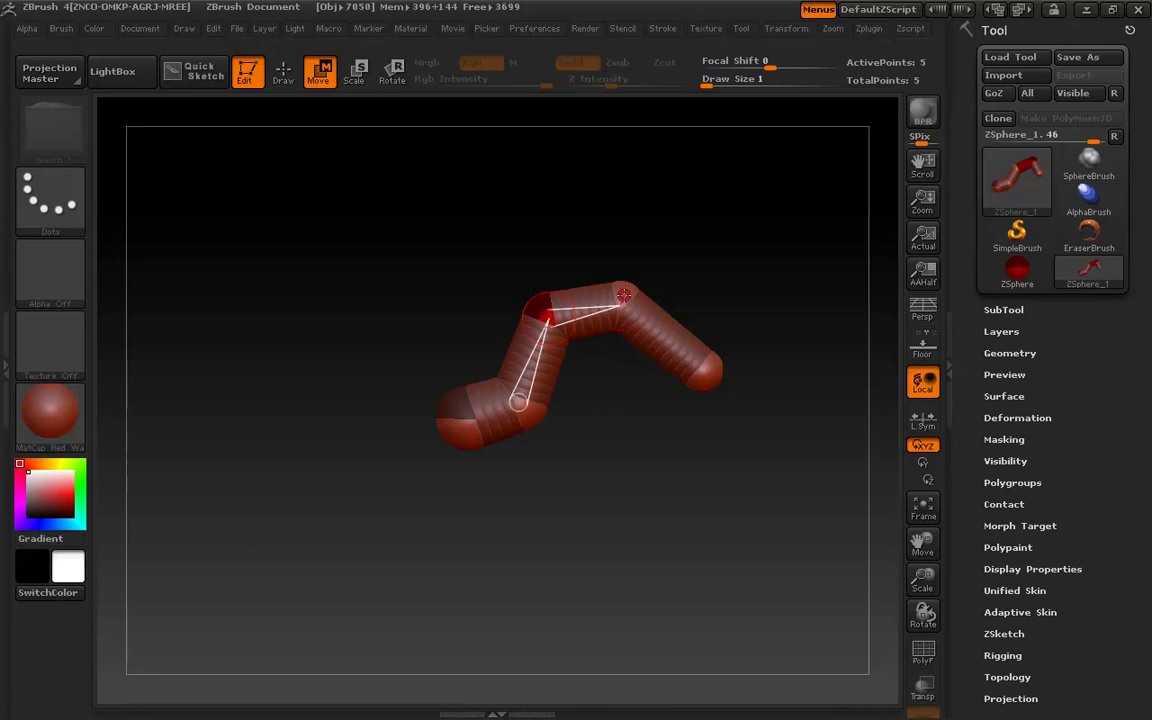
pyautogui.moveTo(623, 295); pyautogui.dragTo(648, 303)
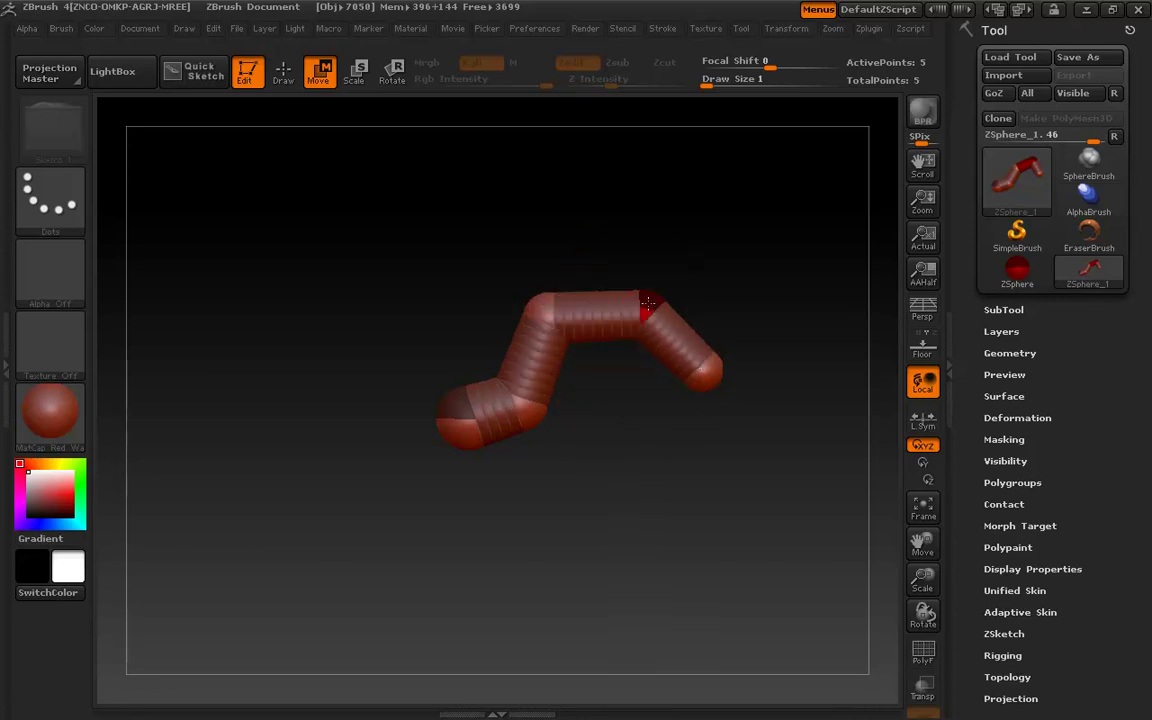
# Step: From a side-on view, move the joint next to the tip up and sideways out of the limb's plane
pyautogui.moveTo(725, 489); pyautogui.dragTo(587, 272)
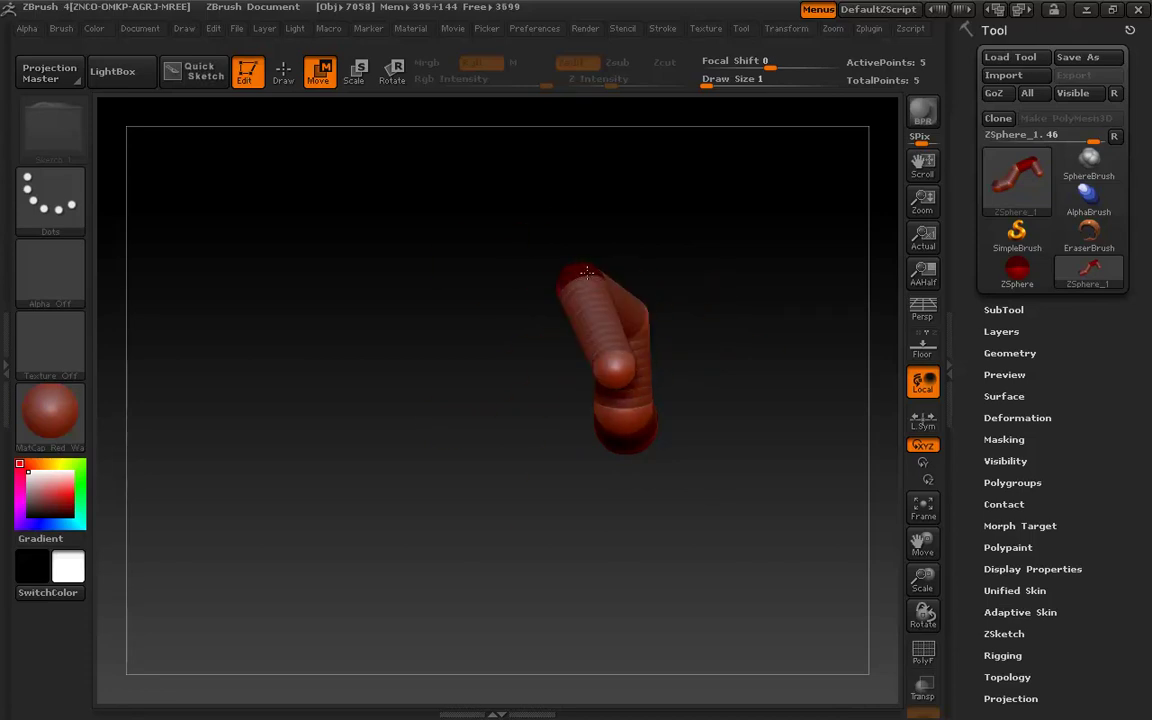
pyautogui.moveTo(422, 410); pyautogui.dragTo(489, 406)
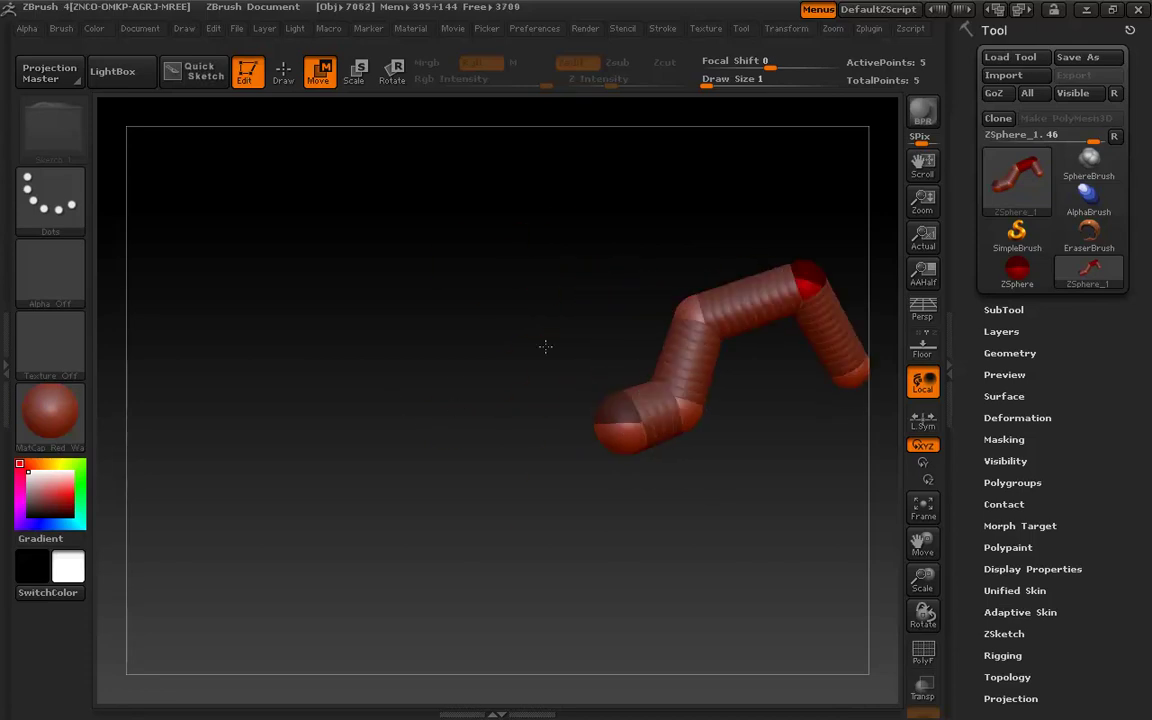
pyautogui.keyDown('alt'); pyautogui.moveTo(545, 345); pyautogui.dragTo(405, 376); pyautogui.keyUp('alt')
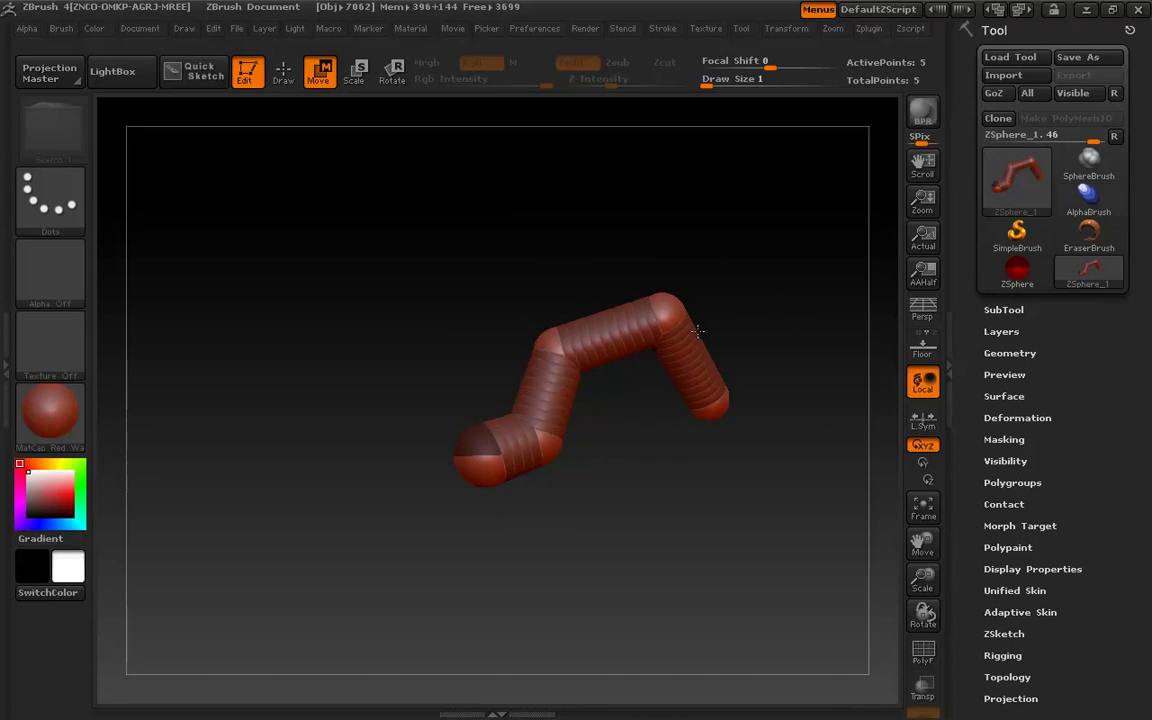
# Step: Lower the limb's middle joints so its first stretch is nearly straight, and raise the outer half slightly
pyautogui.moveTo(685, 312); pyautogui.dragTo(780, 375)
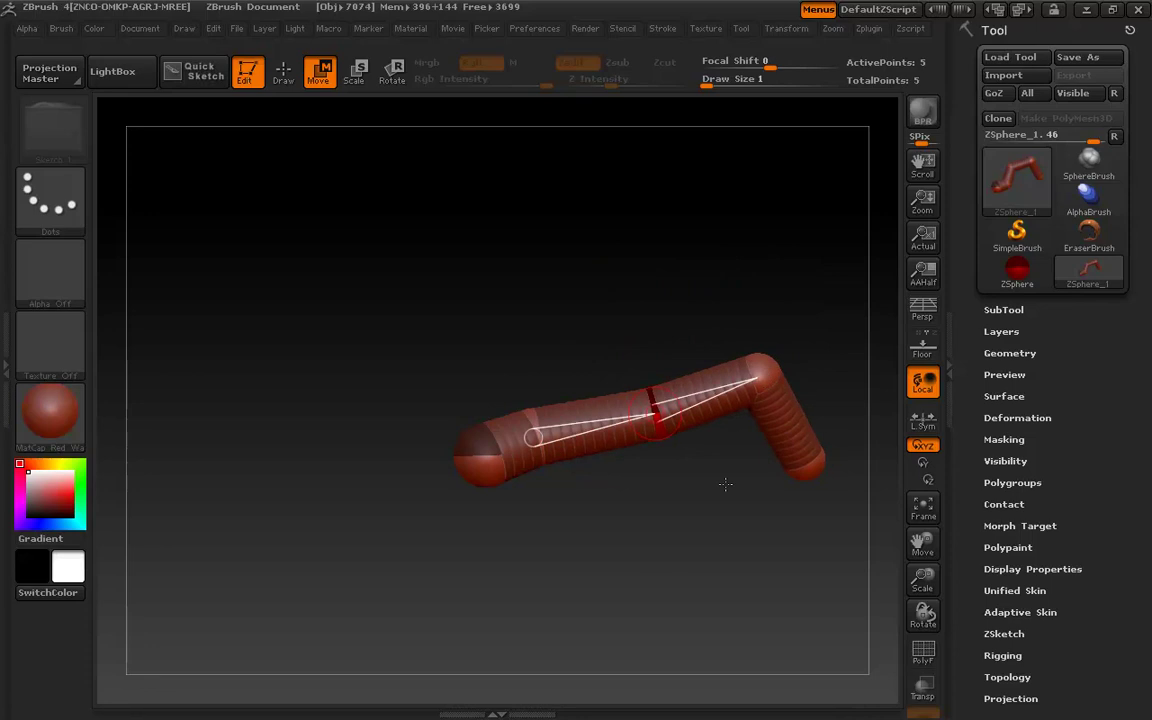
pyautogui.keyDown('alt'); pyautogui.moveTo(728, 481); pyautogui.dragTo(621, 505); pyautogui.keyUp('alt')
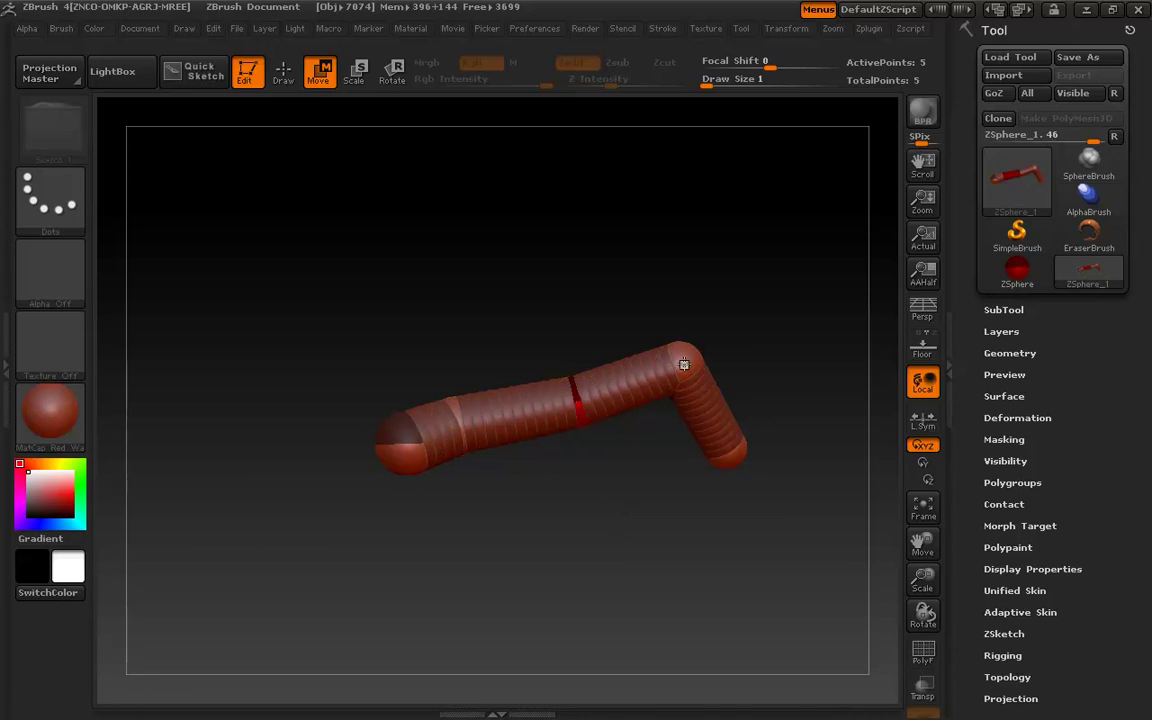
pyautogui.moveTo(683, 360); pyautogui.dragTo(655, 340)
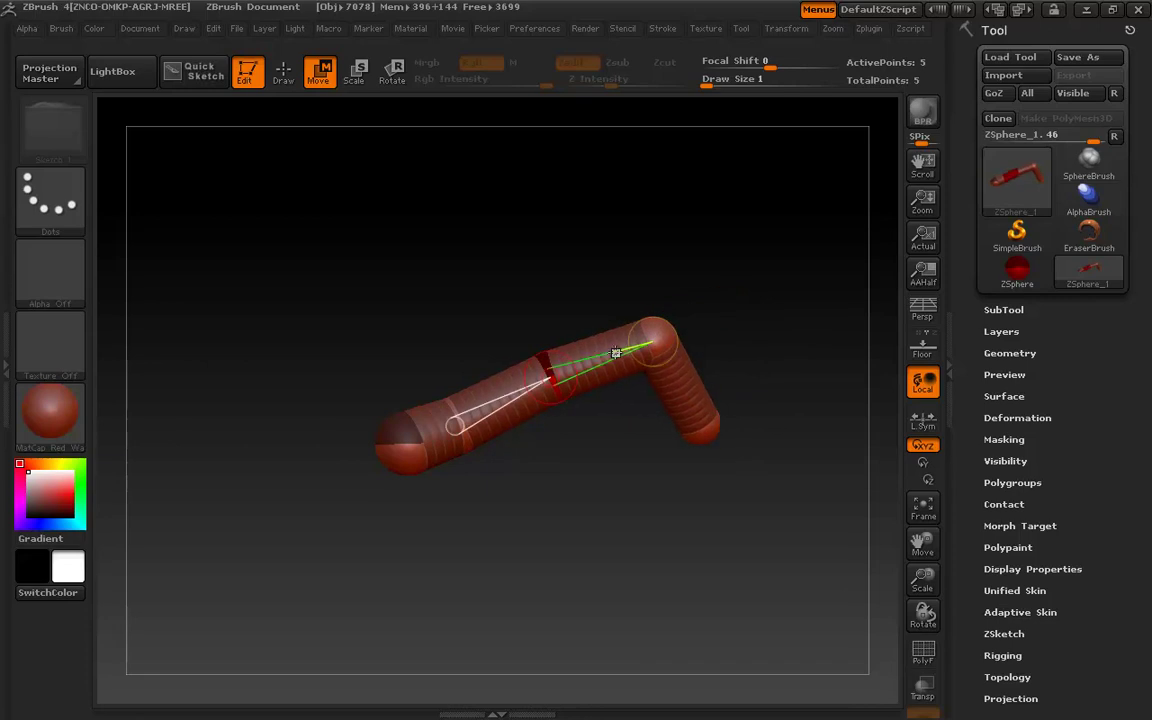
# Step: Move the link before the last bend downward so the end of the limb drops with it
pyautogui.moveTo(616, 352); pyautogui.dragTo(590, 416)
pyautogui.moveTo(549, 513); pyautogui.dragTo(566, 434)
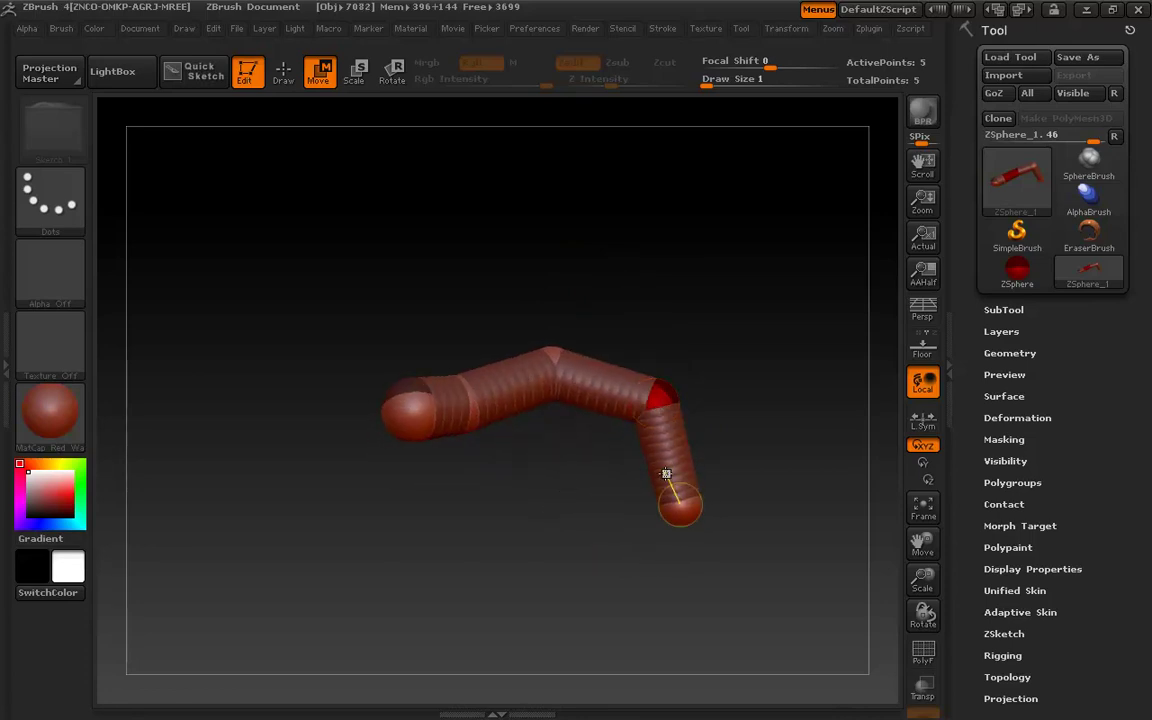
pyautogui.moveTo(735, 522); pyautogui.dragTo(682, 415)
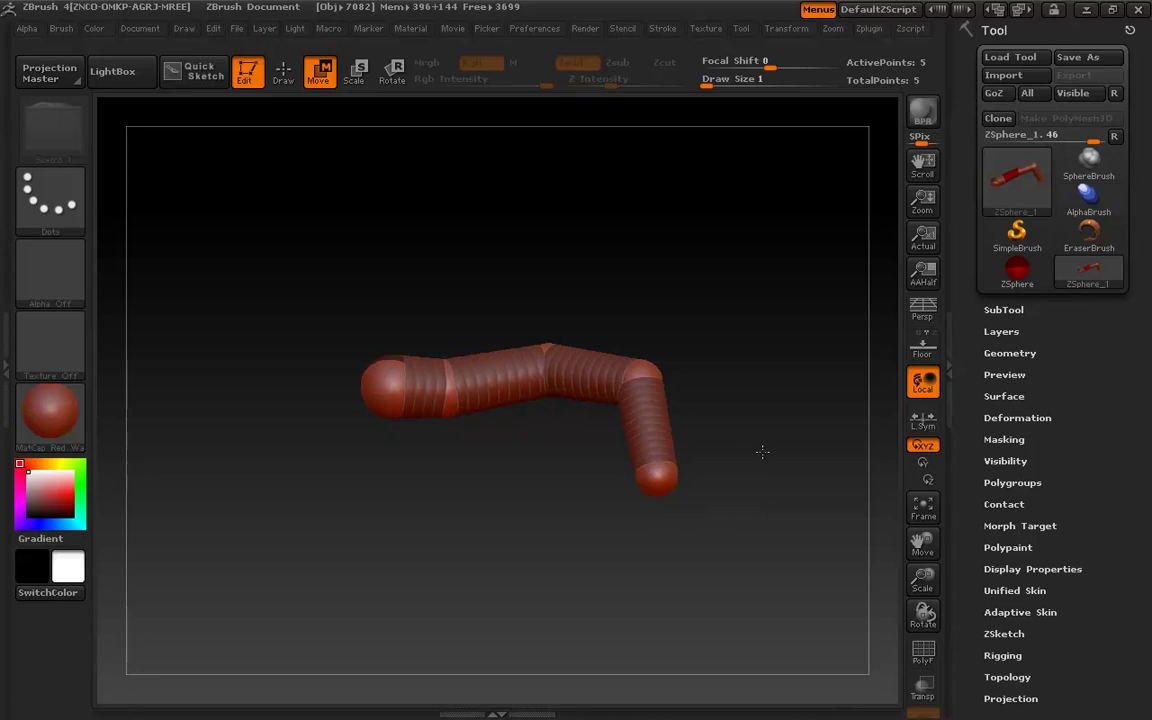
pyautogui.moveTo(762, 452)
pyautogui.mouseDown()
pyautogui.moveTo(723, 442)
pyautogui.moveTo(663, 391)
pyautogui.moveTo(717, 352)
pyautogui.moveTo(753, 522)
pyautogui.moveTo(630, 411)
pyautogui.moveTo(640, 380)
pyautogui.moveTo(562, 291)
pyautogui.moveTo(605, 395)
pyautogui.moveTo(589, 309)
pyautogui.moveTo(617, 379)
pyautogui.moveTo(746, 432)
pyautogui.mouseUp()
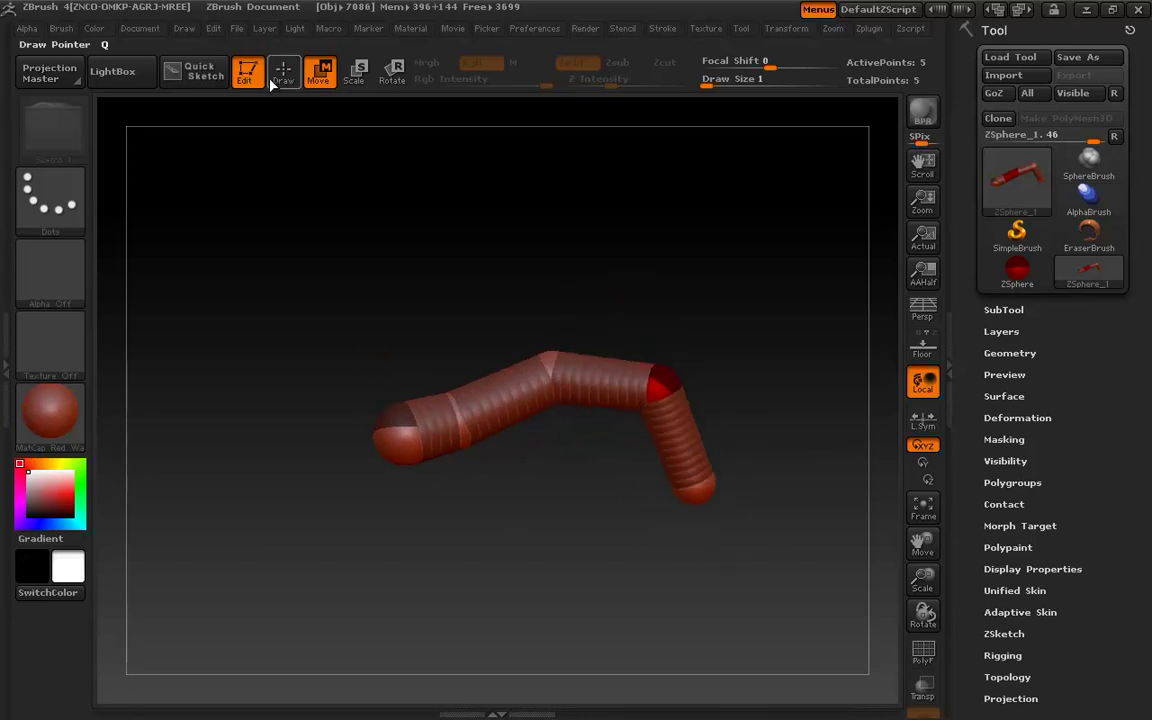
# Step: Stretch the tip ZSphere far down and outward, and insert two ZSpheres along the lengthened last segment
pyautogui.moveTo(697, 501); pyautogui.dragTo(752, 601)
pyautogui.press('q')
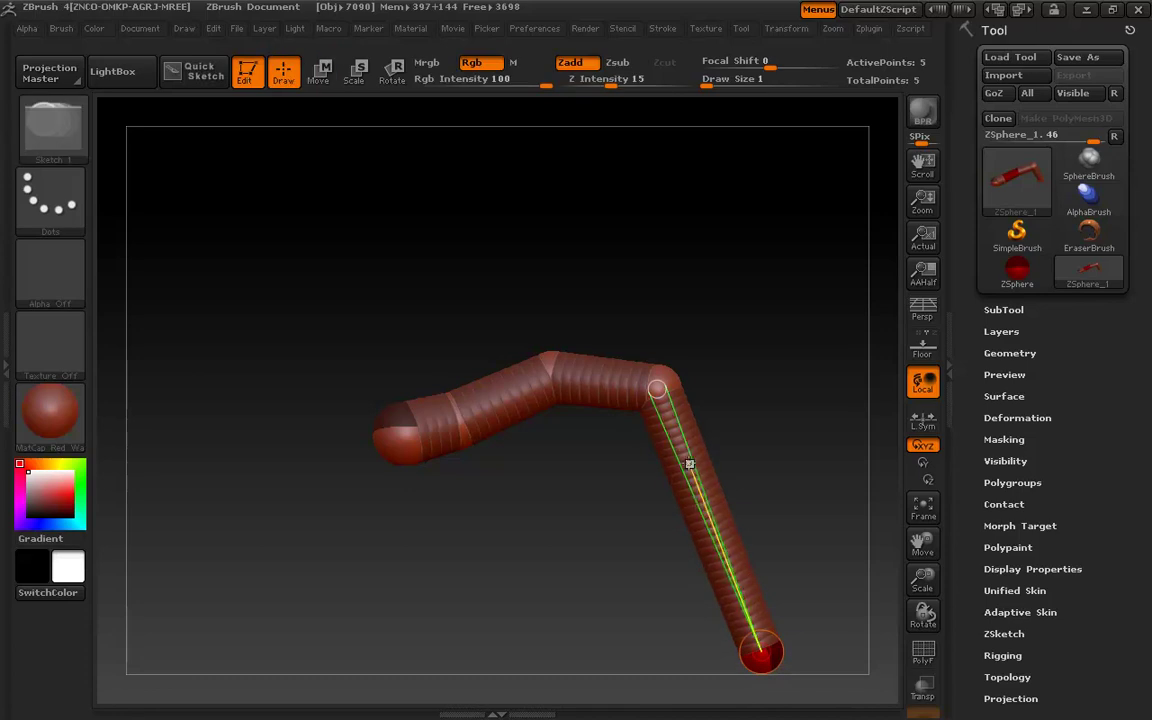
pyautogui.click(688, 464)
pyautogui.click(720, 548)
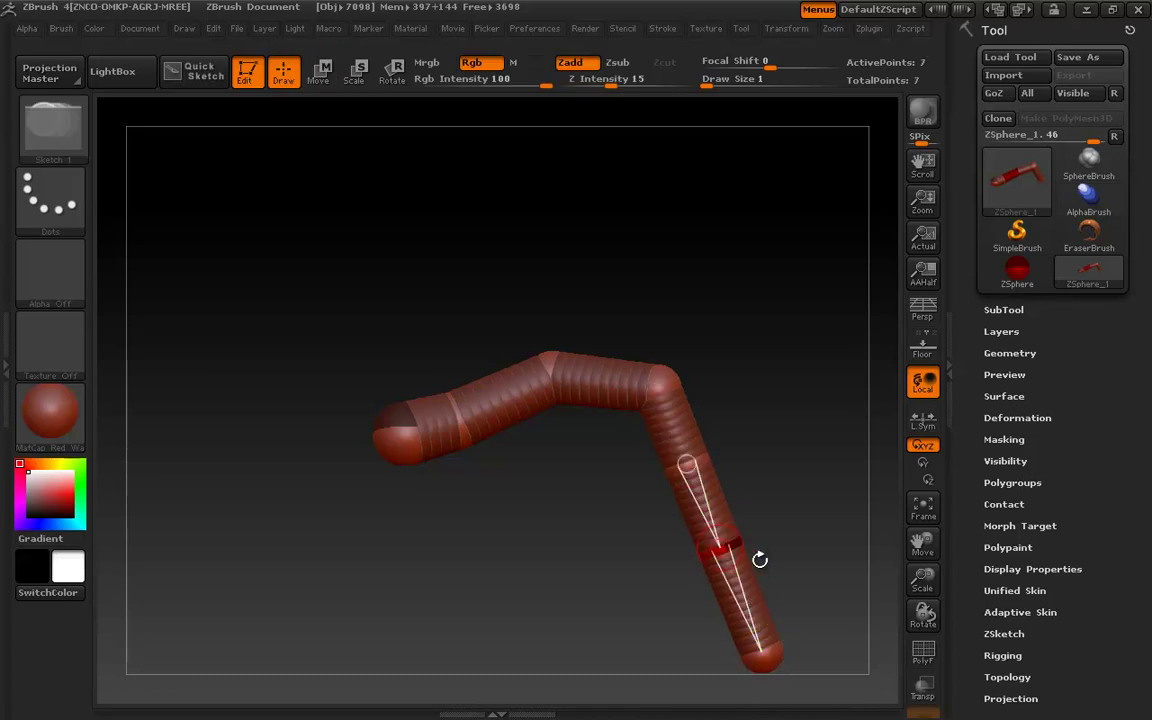
# Step: Move the two new joints outward to curve the last segment, and raise the link before it to shift the outer chain up
pyautogui.press('w')
pyautogui.moveTo(710, 456); pyautogui.dragTo(760, 430)
pyautogui.moveTo(728, 552); pyautogui.dragTo(806, 585)
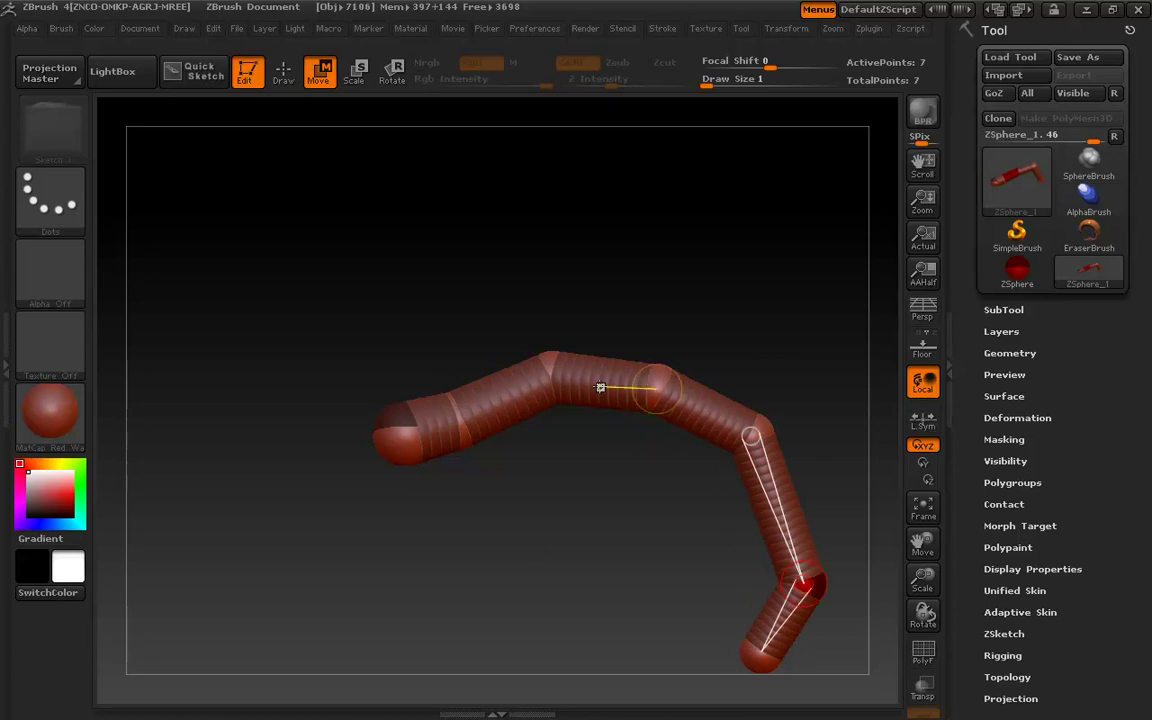
pyautogui.moveTo(600, 387); pyautogui.dragTo(434, 324)
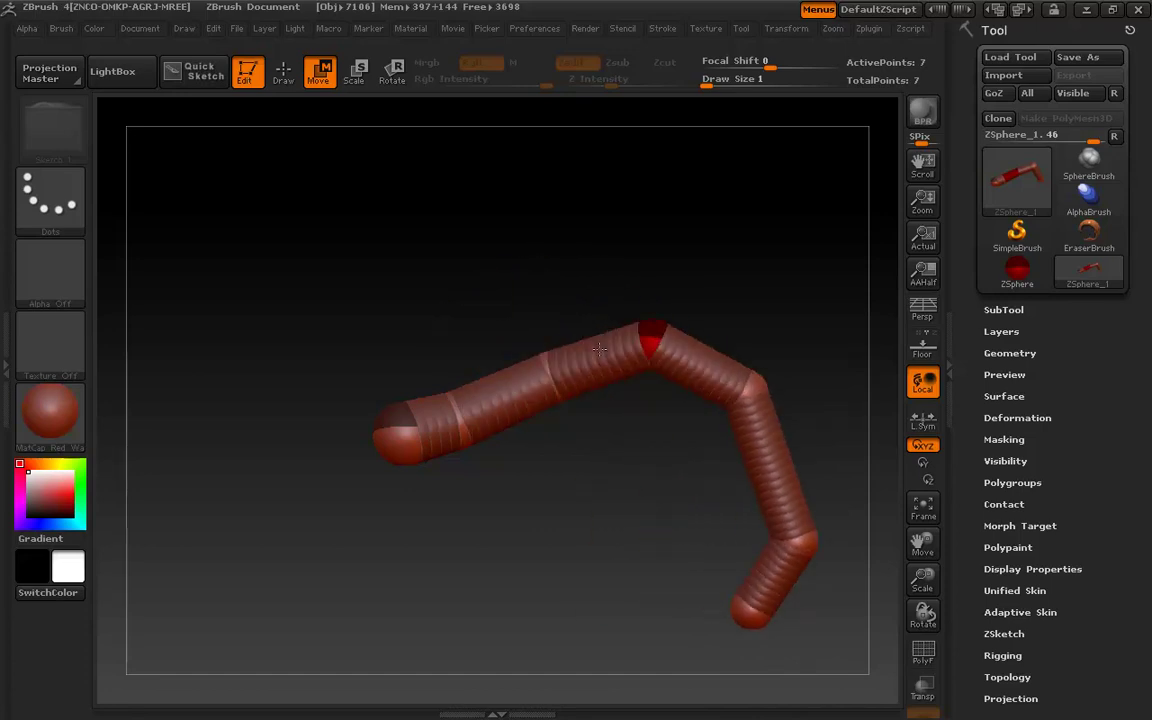
# Step: Lower the link before the main bend, pull it back toward the base to fold the limb, and preview the adaptive skin
pyautogui.moveTo(598, 348); pyautogui.dragTo(580, 365)
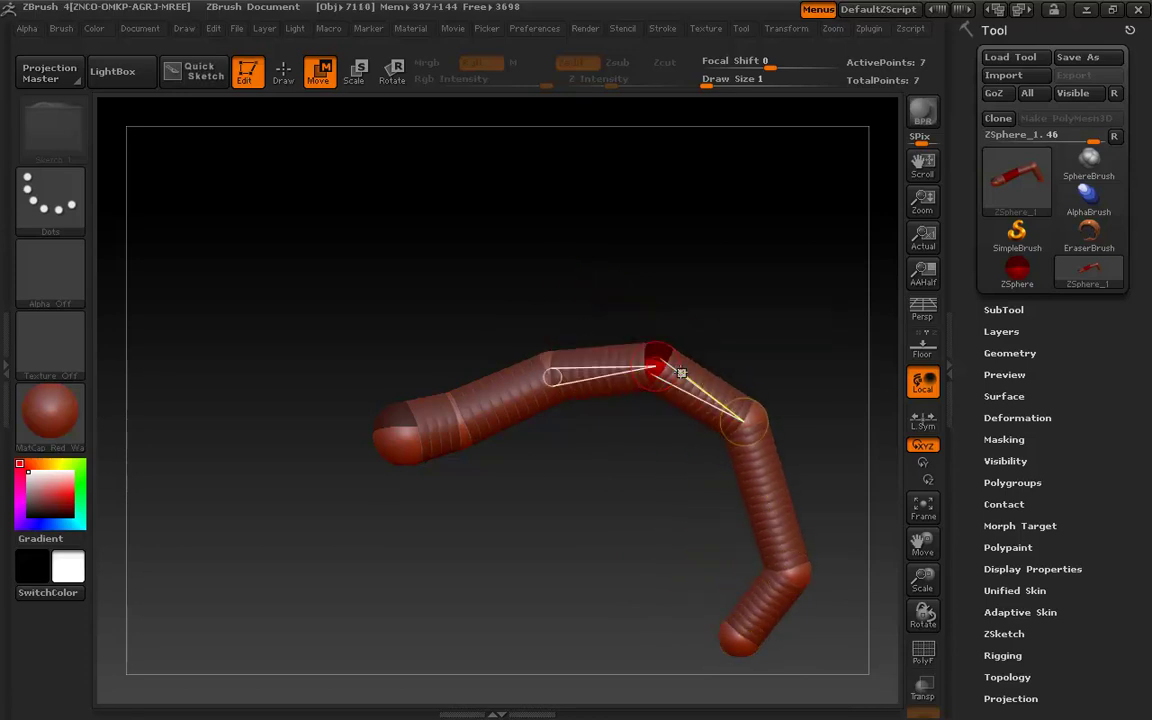
pyautogui.moveTo(600, 372); pyautogui.dragTo(450, 341)
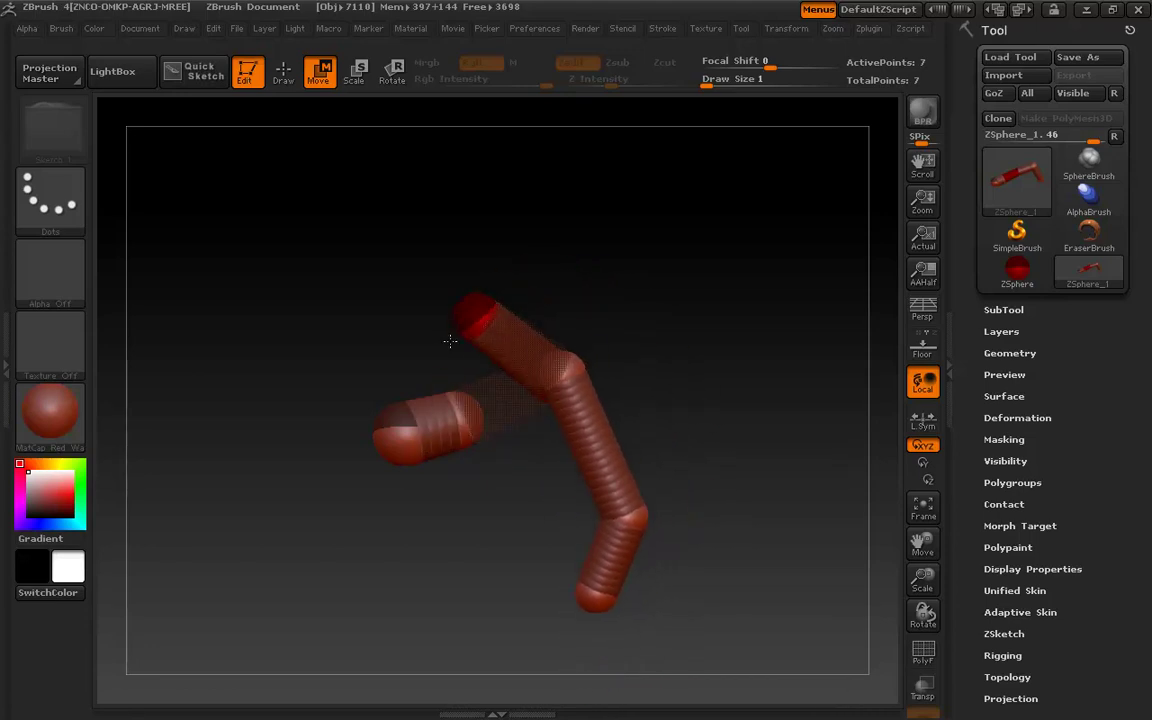
pyautogui.moveTo(523, 515); pyautogui.dragTo(699, 311)
pyautogui.press('a')
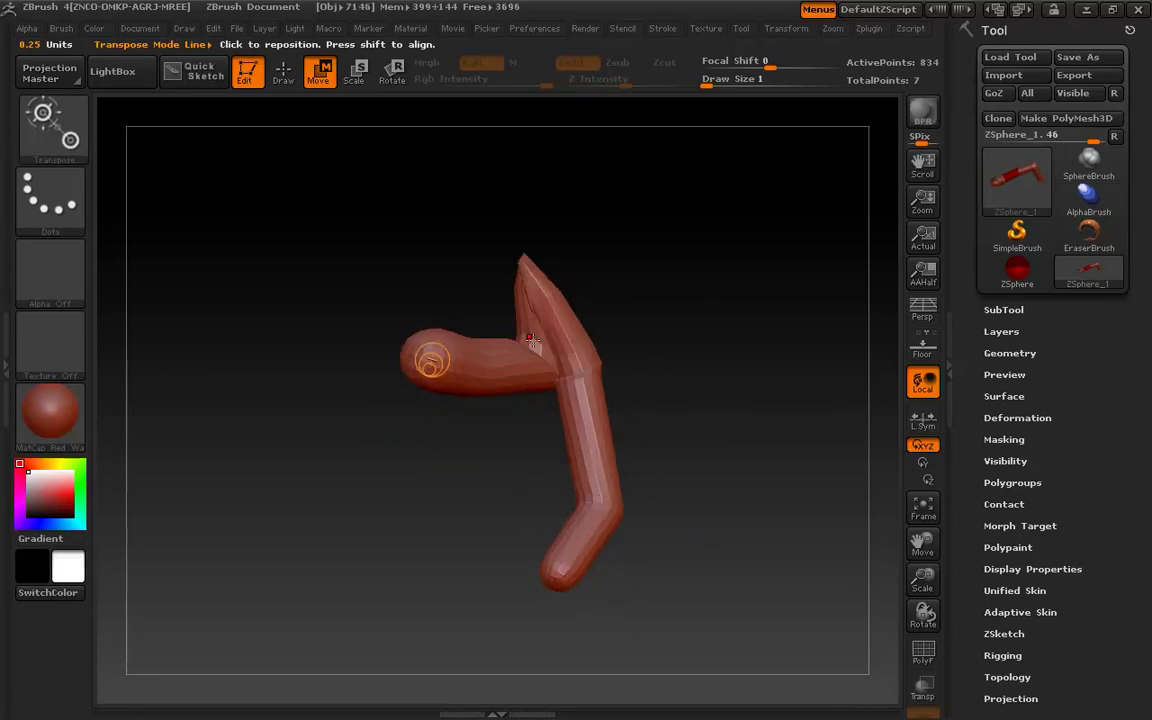
pyautogui.press('a')
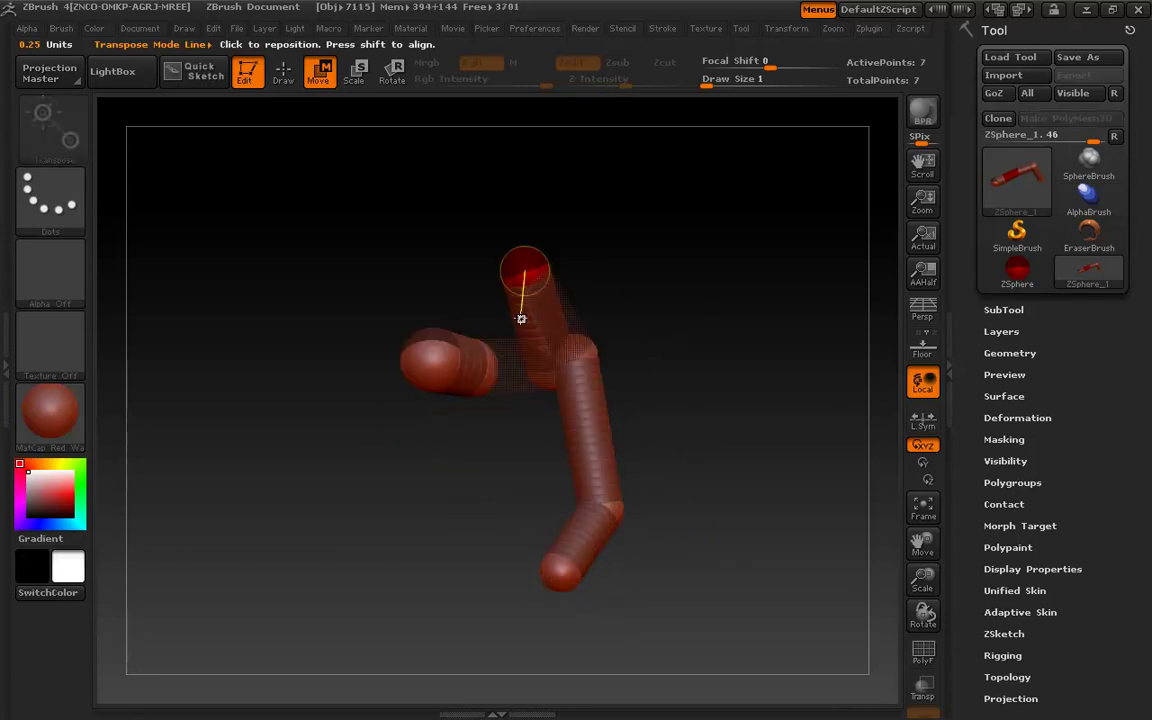
# Step: Move the folded link back outward to unfold the limb, and raise and lengthen the middle section into a high arch
pyautogui.moveTo(521, 319); pyautogui.dragTo(649, 390)
pyautogui.moveTo(591, 455); pyautogui.dragTo(581, 491)
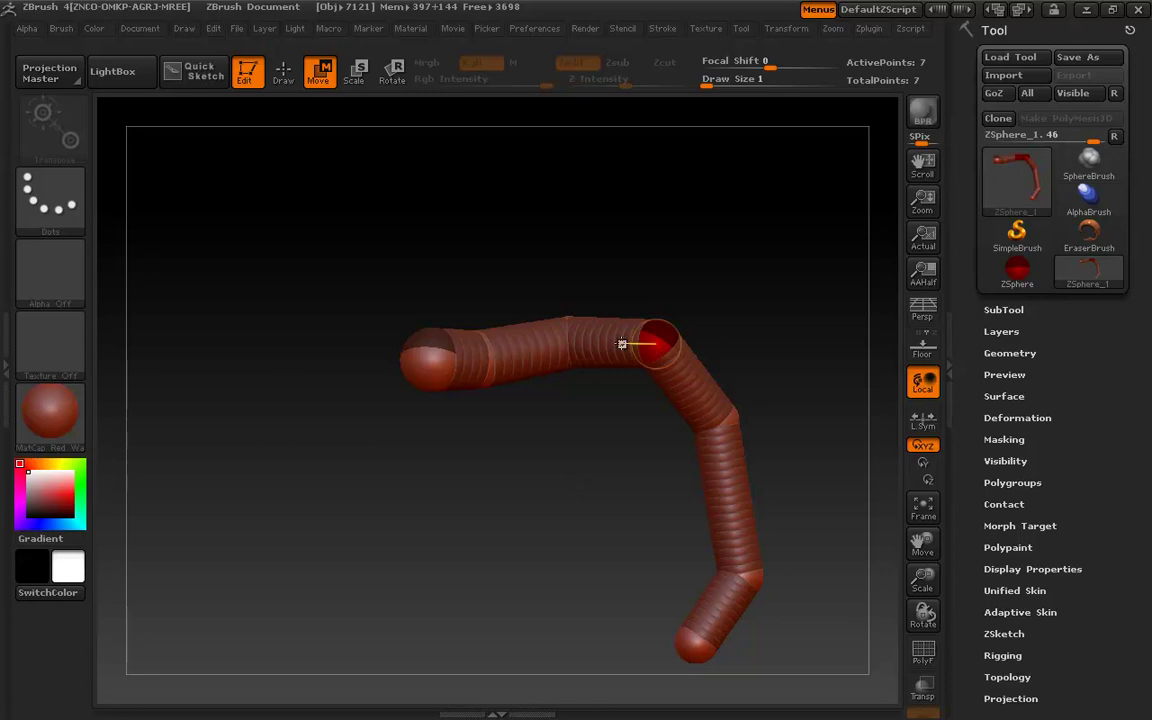
pyautogui.moveTo(622, 344); pyautogui.dragTo(626, 308)
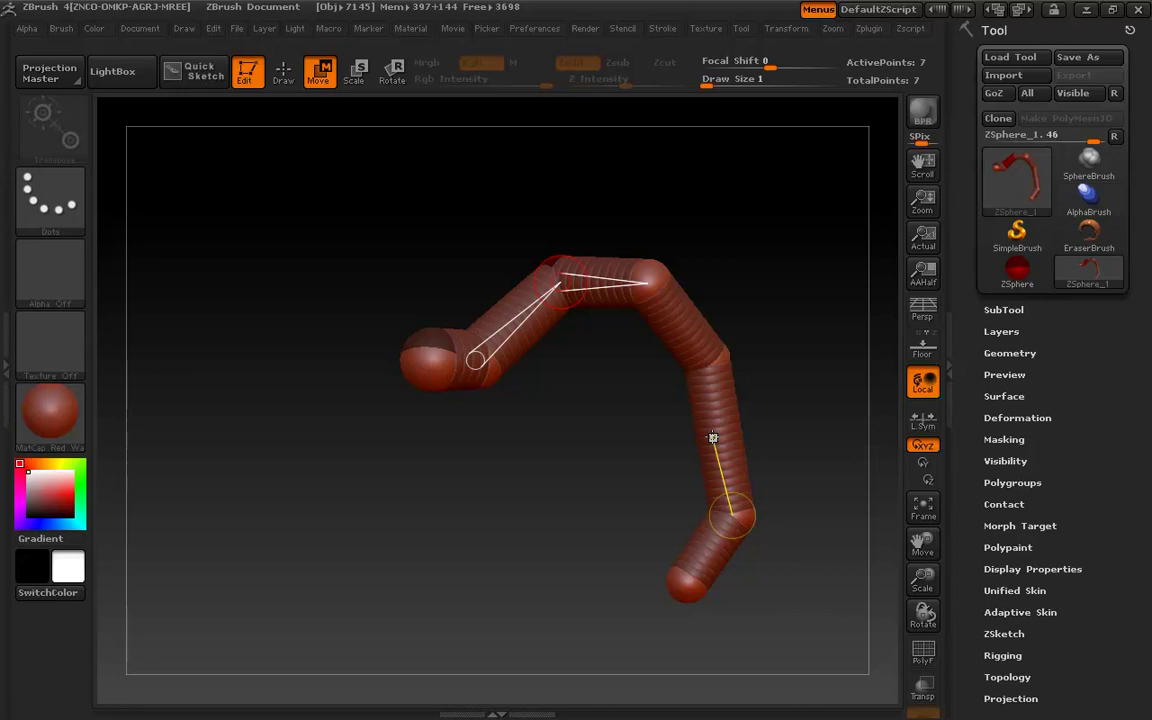
pyautogui.moveTo(650, 281); pyautogui.dragTo(701, 281)
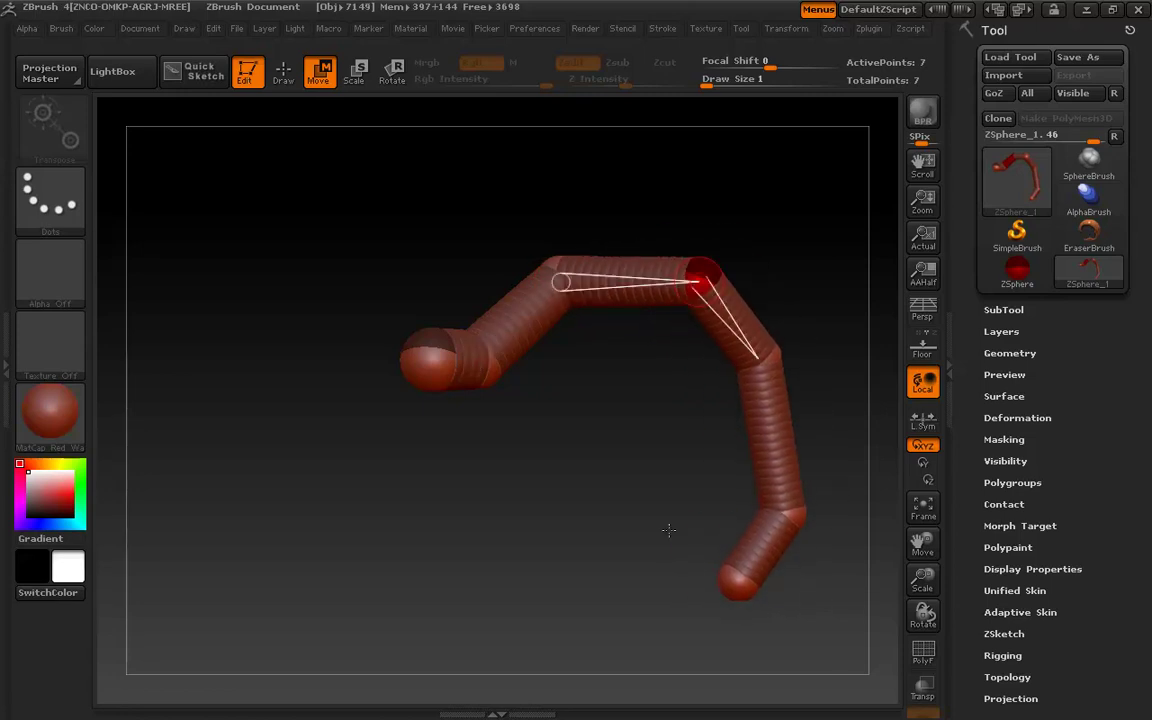
# Step: Shift the joint at the arch's first peak slightly outward and fine-tune the links on either side of it
pyautogui.moveTo(536, 407); pyautogui.dragTo(592, 450)
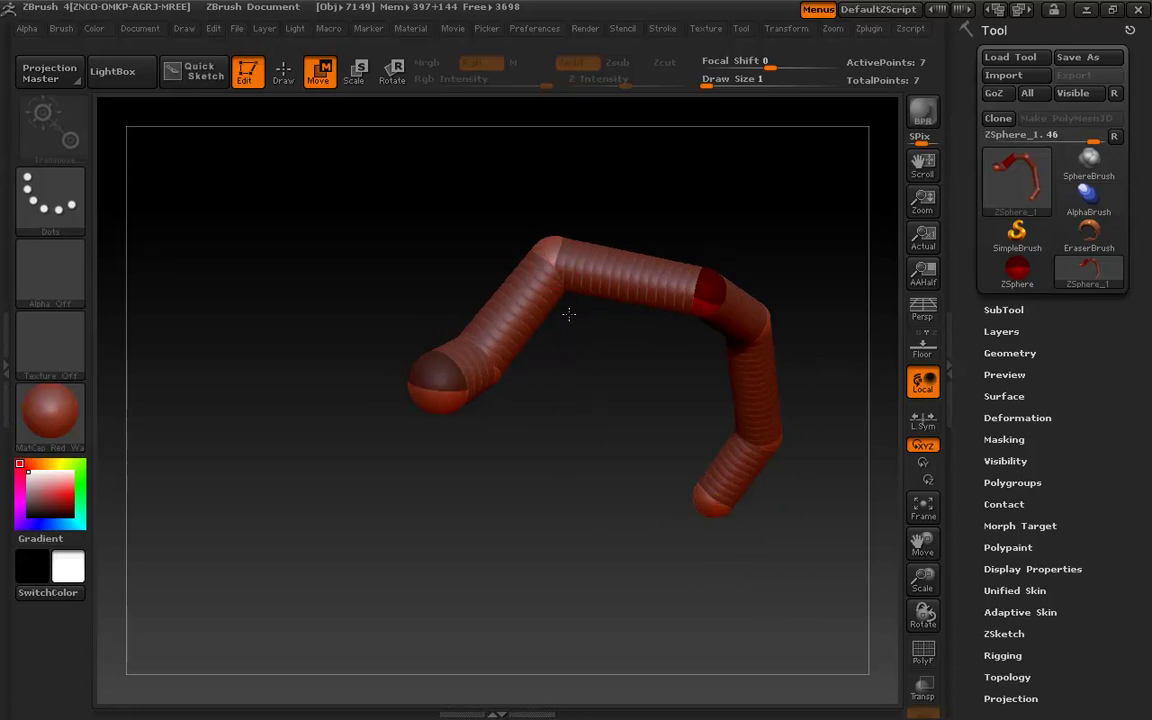
pyautogui.moveTo(549, 243)
pyautogui.mouseDown()
pyautogui.moveTo(586, 406)
pyautogui.moveTo(550, 296)
pyautogui.moveTo(551, 236)
pyautogui.moveTo(564, 240)
pyautogui.mouseUp()
pyautogui.moveTo(637, 271)
pyautogui.mouseDown()
pyautogui.moveTo(566, 352)
pyautogui.moveTo(687, 200)
pyautogui.moveTo(625, 285)
pyautogui.moveTo(636, 272)
pyautogui.mouseUp()
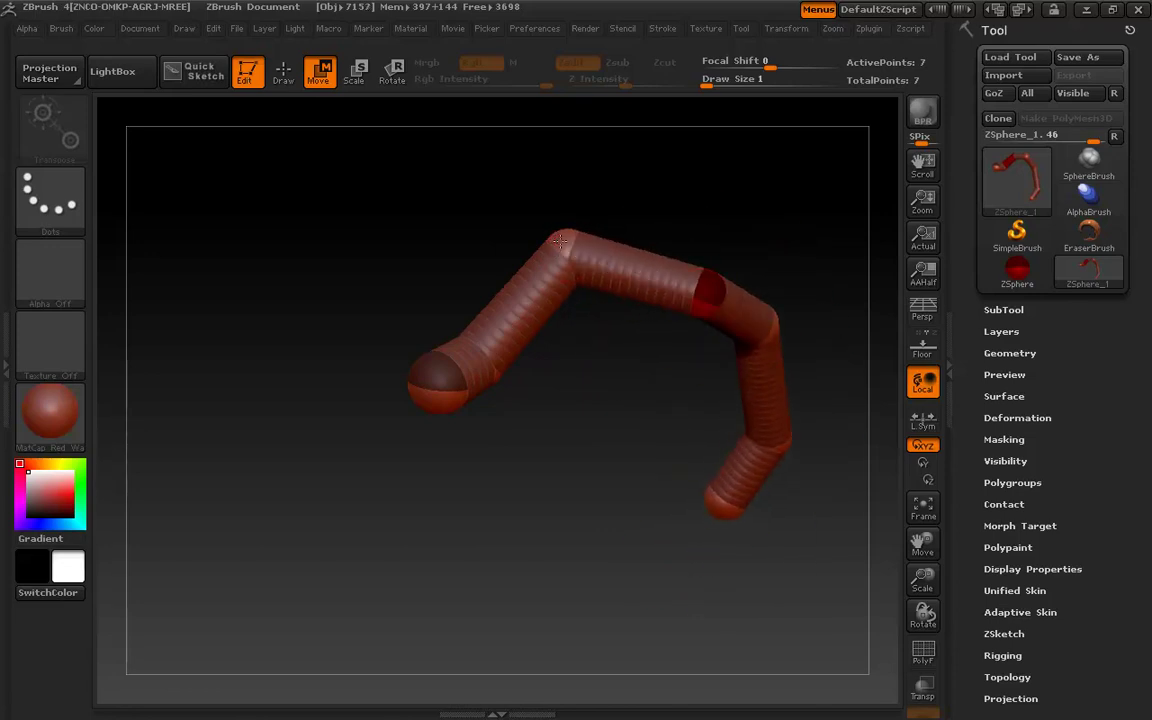
pyautogui.moveTo(526, 306)
pyautogui.mouseDown()
pyautogui.moveTo(543, 442)
pyautogui.moveTo(529, 312)
pyautogui.mouseUp()
pyautogui.moveTo(658, 285)
pyautogui.mouseDown()
pyautogui.moveTo(668, 333)
pyautogui.moveTo(644, 274)
pyautogui.moveTo(662, 281)
pyautogui.mouseUp()
pyautogui.moveTo(637, 421); pyautogui.dragTo(598, 430)
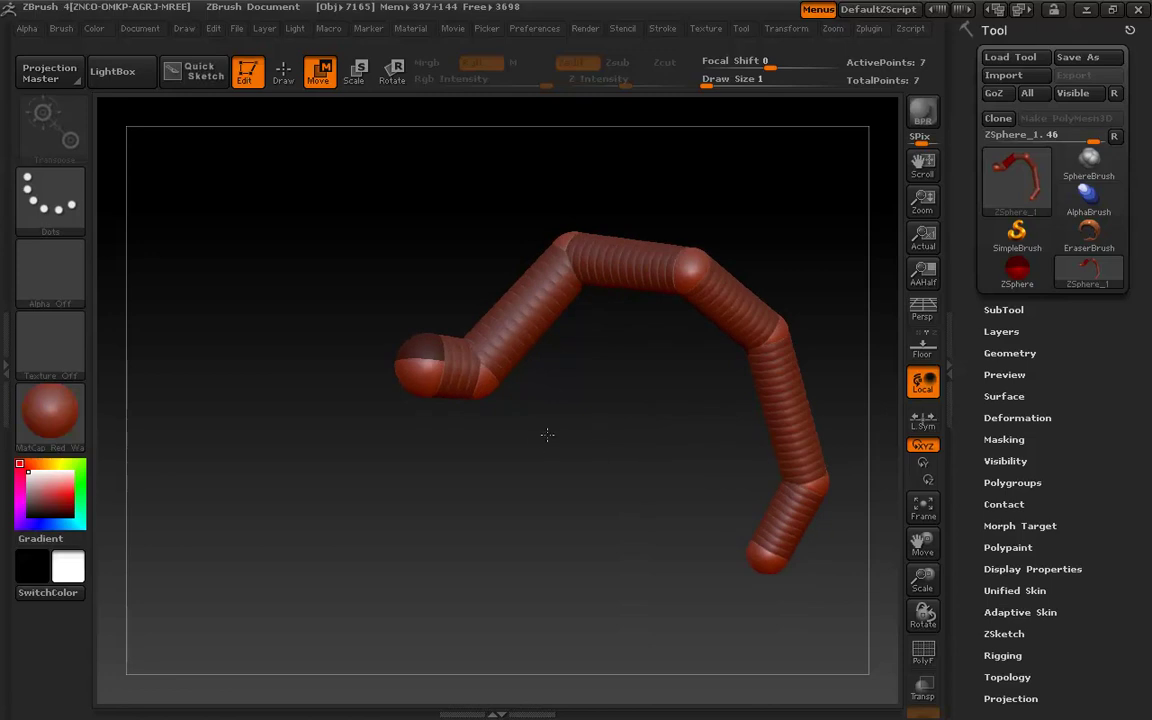